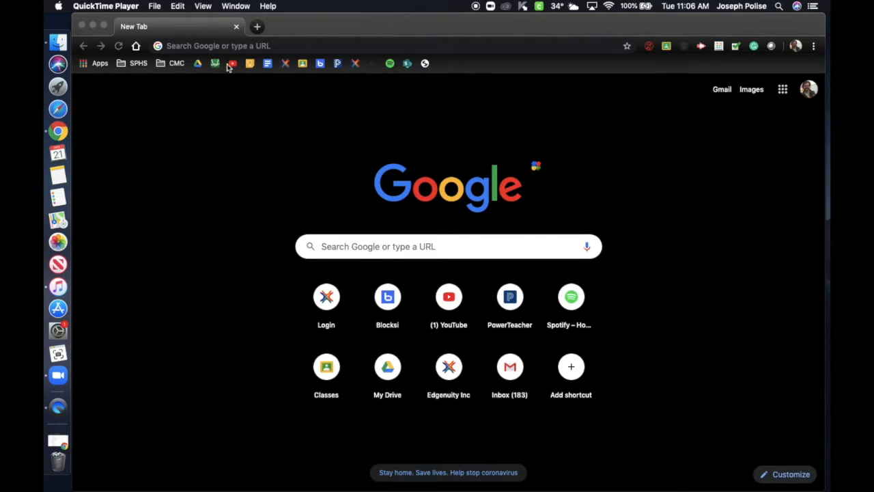
# Step: Run a Google search for 'Geogebra' from the Chrome address bar
pyautogui.click(238, 46)
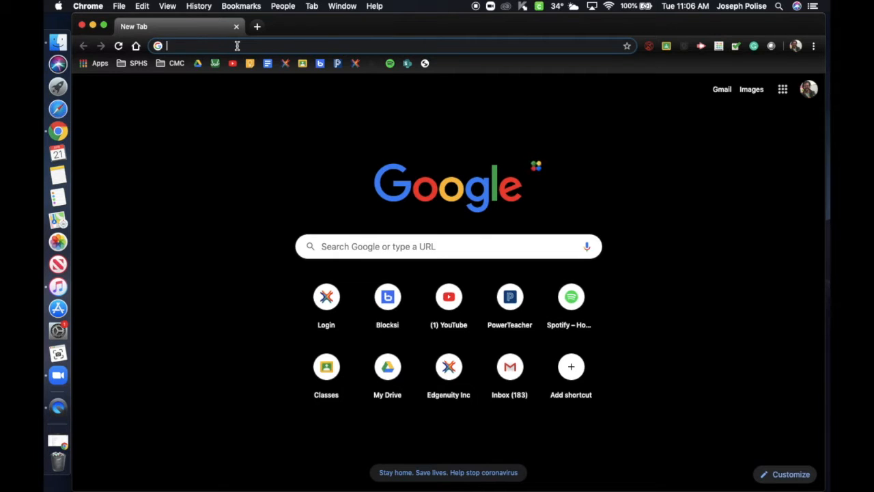
pyautogui.write('Geo')
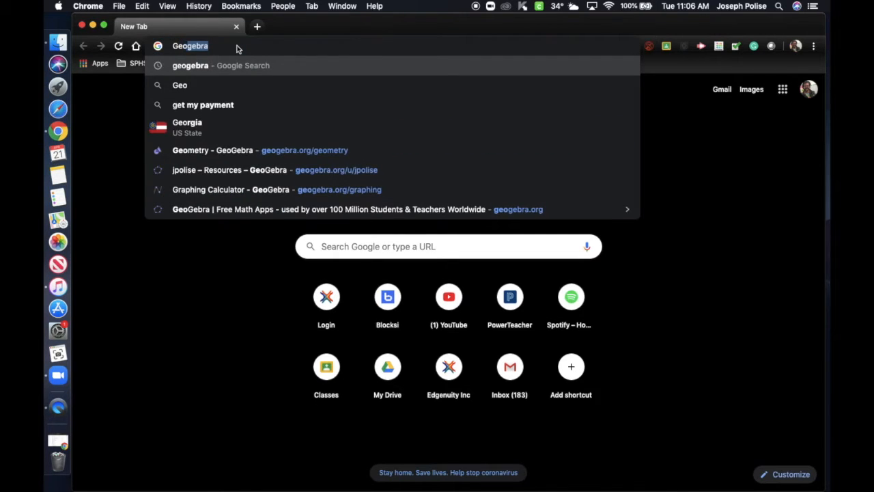
pyautogui.write('gebra')
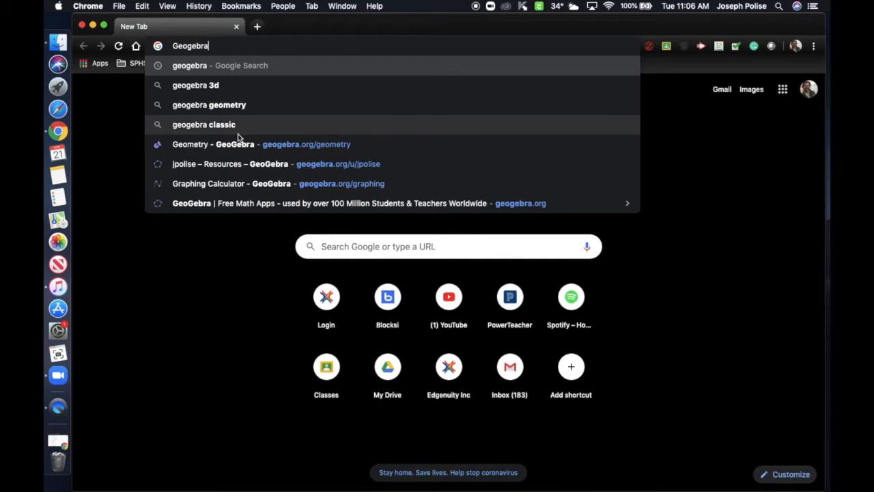
pyautogui.press('Return')
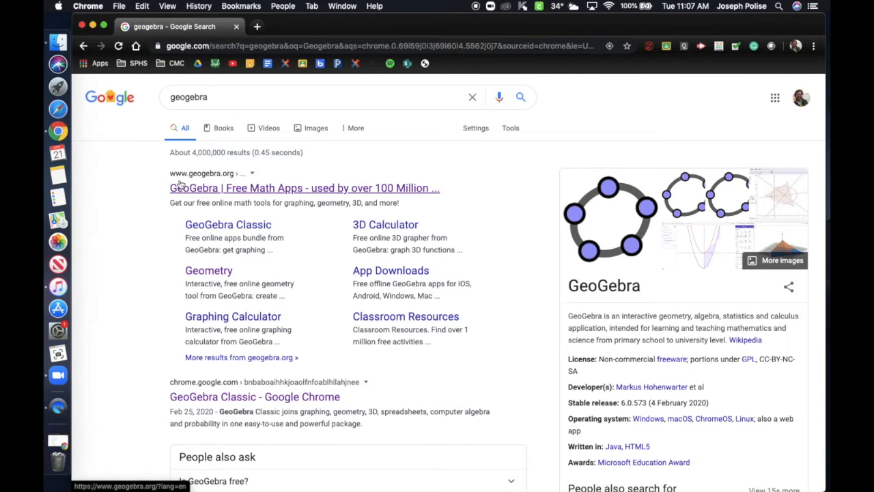
# Step: Open geogebra.org from the search results and save it as a bookmark in the SPHS folder
pyautogui.click(216, 188)
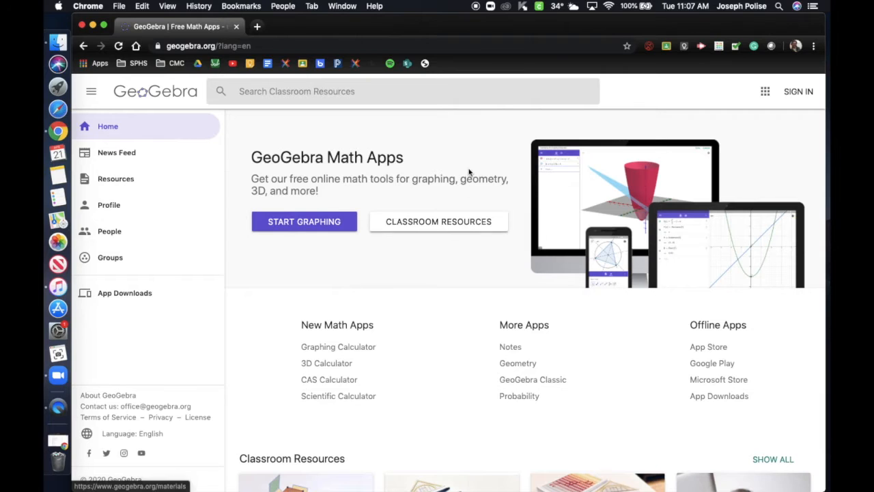
pyautogui.click(627, 45)
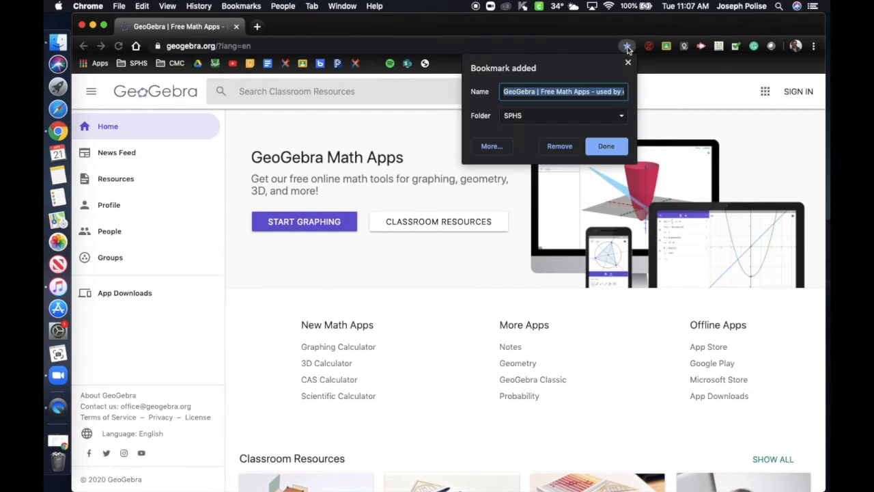
pyautogui.click(606, 146)
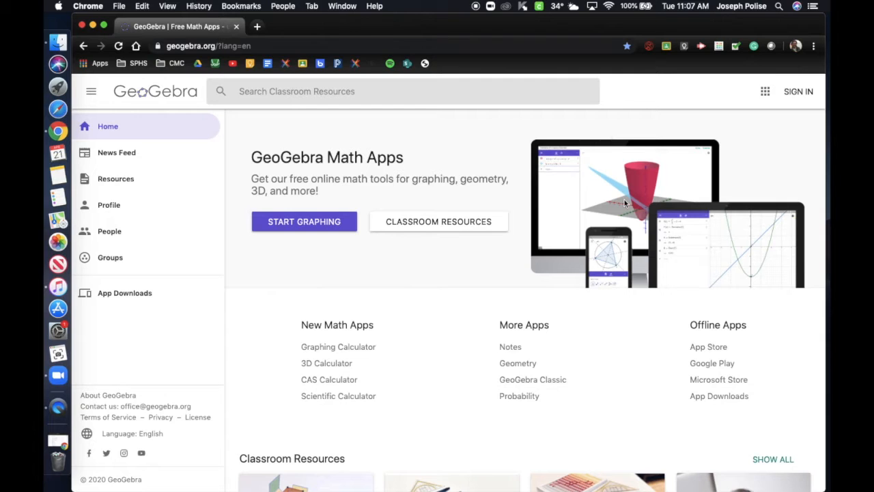
# Step: Sign in to GeoGebra with a Google account and launch the Graphing Calculator
pyautogui.click(800, 92)
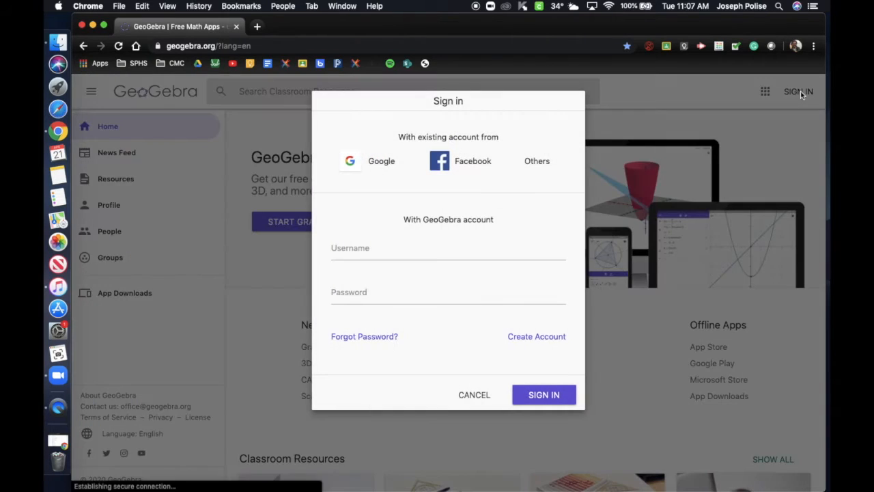
pyautogui.click(382, 165)
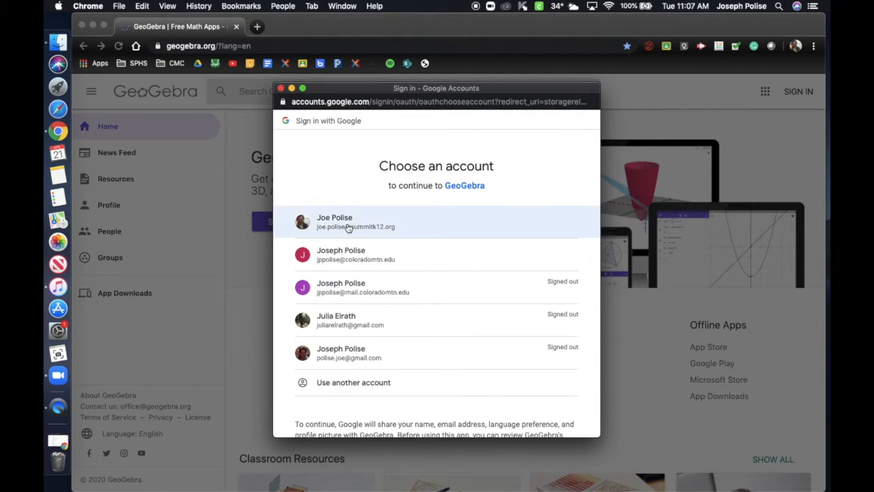
pyautogui.click(347, 228)
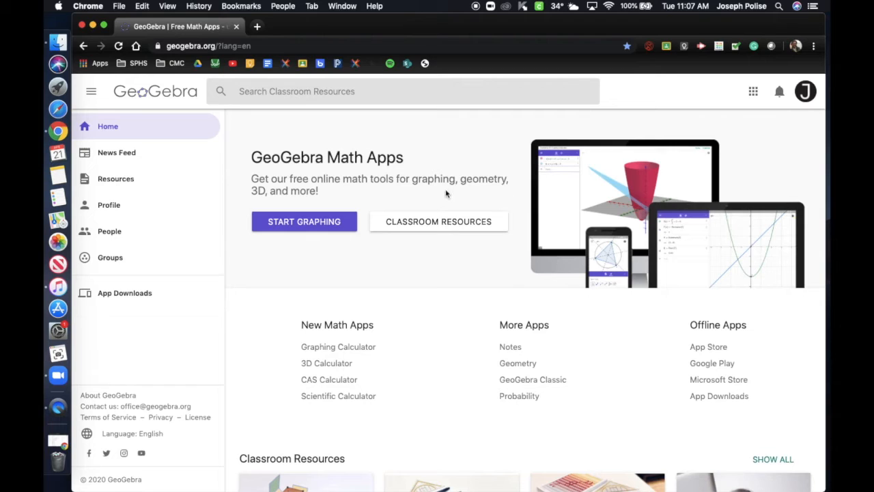
pyautogui.click(291, 225)
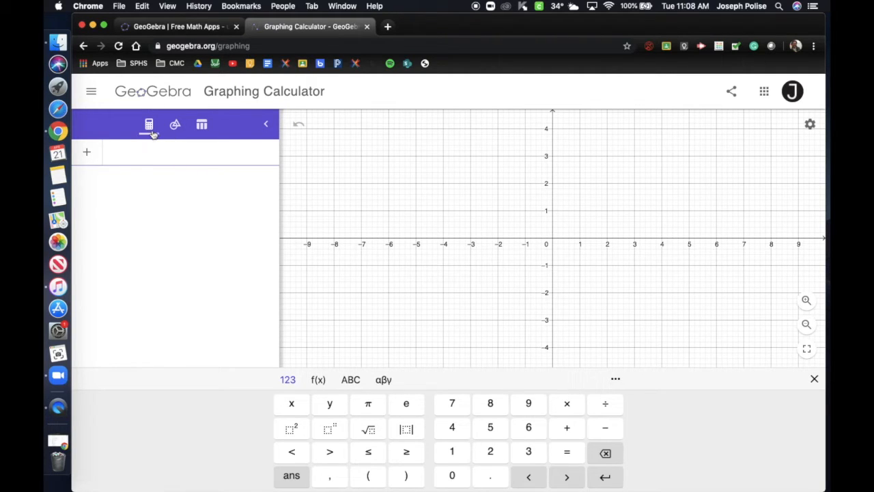
# Step: Switch to the Geometry app from the Apps list in the main menu
pyautogui.click(91, 93)
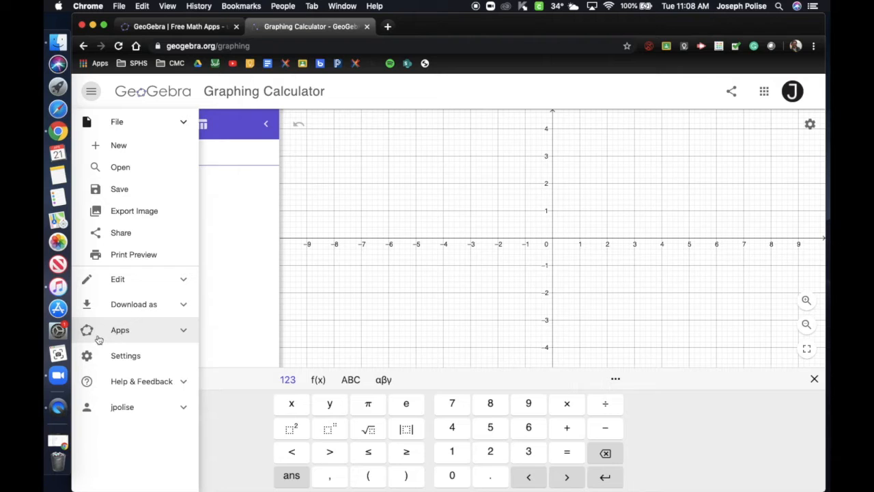
pyautogui.click(166, 332)
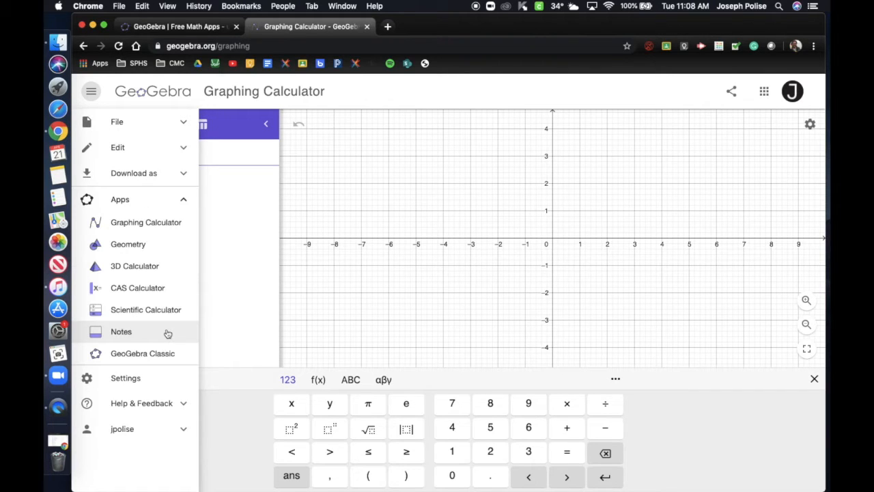
pyautogui.click(128, 250)
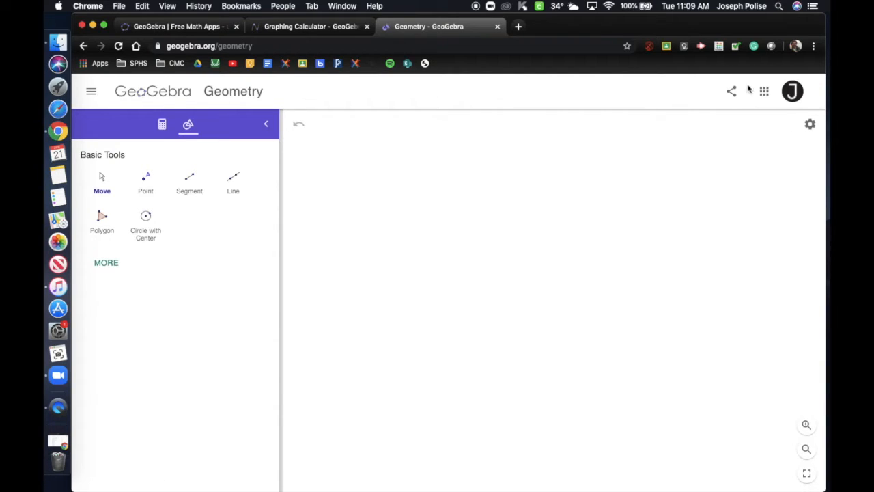
# Step: Turn on the coordinate axes and Major Gridlines for the Geometry canvas
pyautogui.click(810, 125)
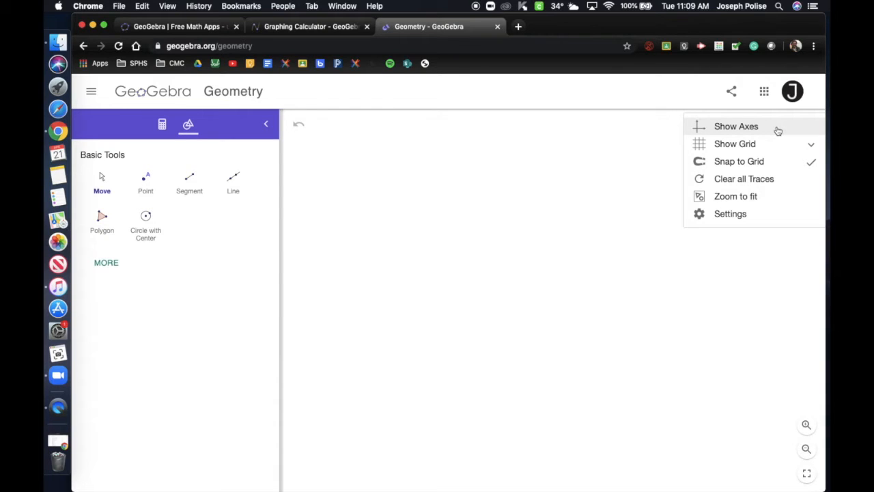
pyautogui.click(777, 128)
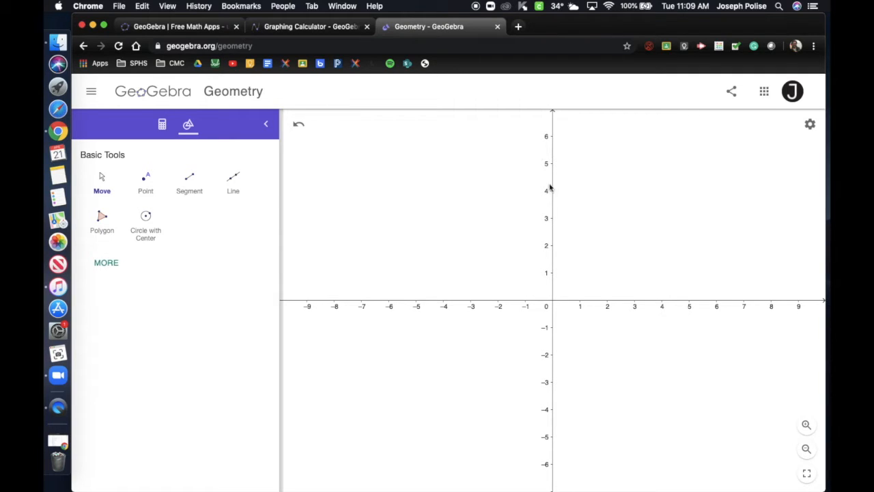
pyautogui.click(811, 127)
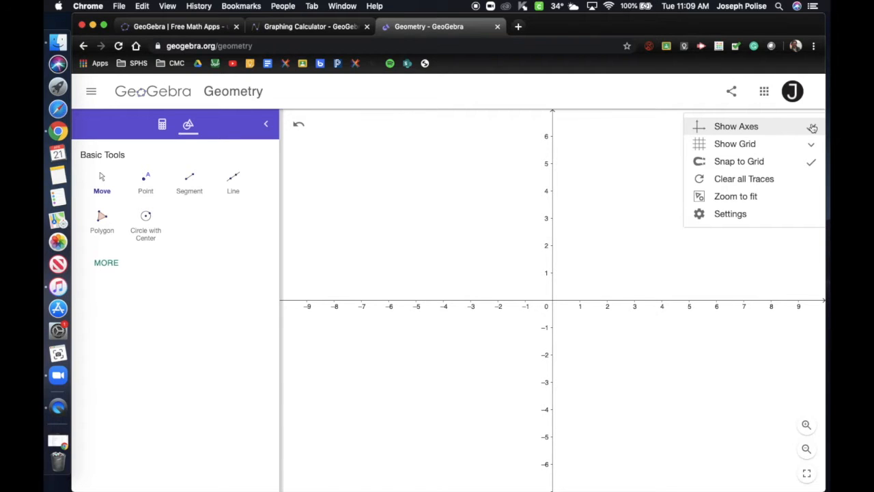
pyautogui.click(757, 145)
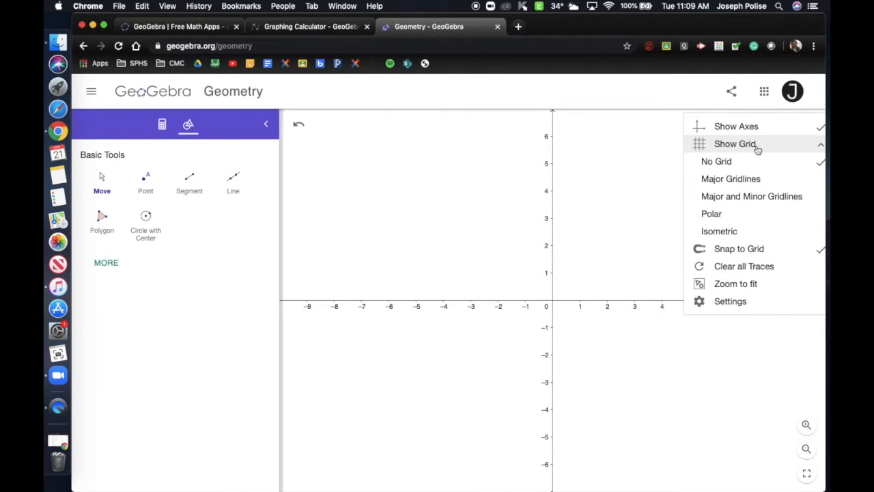
pyautogui.click(739, 181)
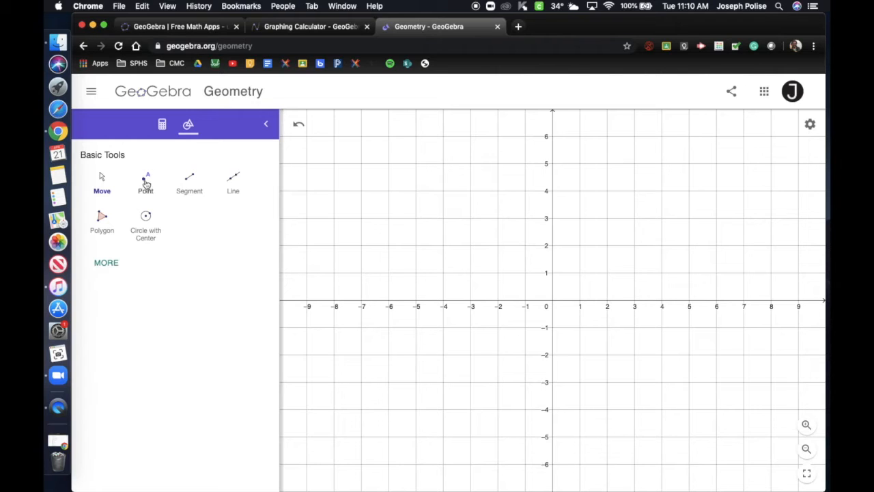
# Step: Place point A at (1, 1) and point C at (4, 1) with the Point tool
pyautogui.click(145, 184)
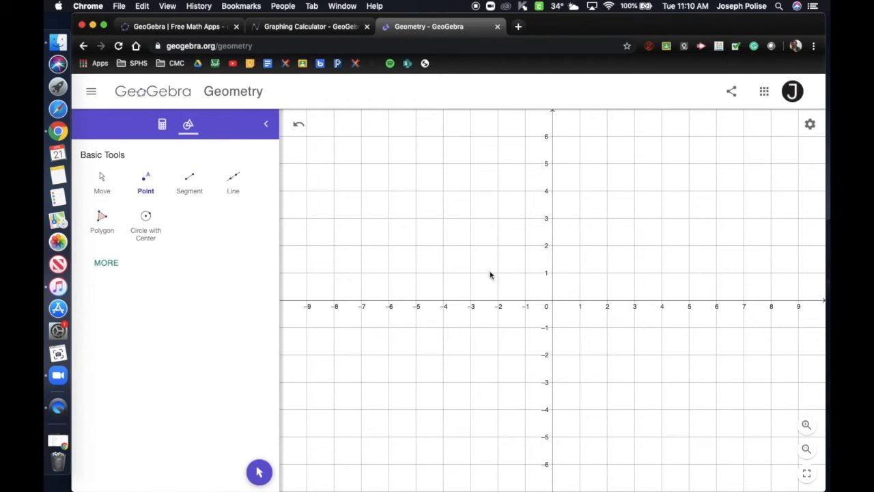
pyautogui.click(579, 274)
pyautogui.click(662, 274)
# Step: Draw polygon ABC through A, B at (1, 5) and C, closing back at A
pyautogui.click(102, 218)
pyautogui.click(580, 274)
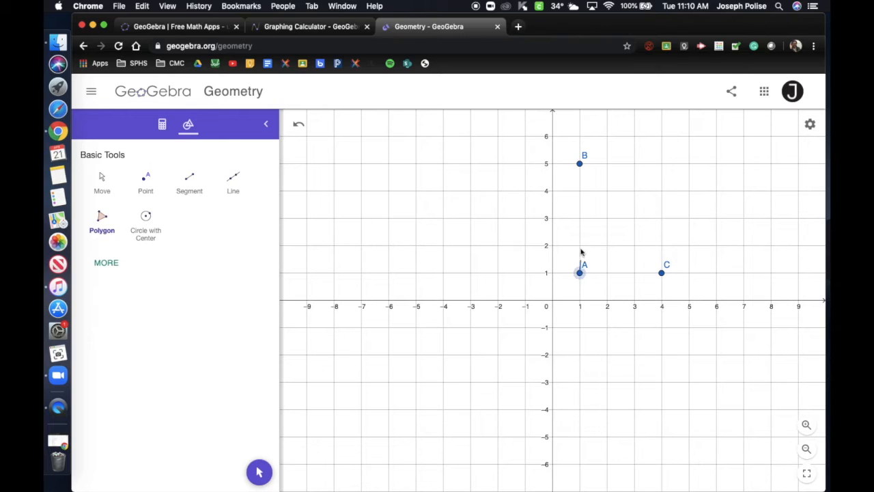
pyautogui.click(580, 164)
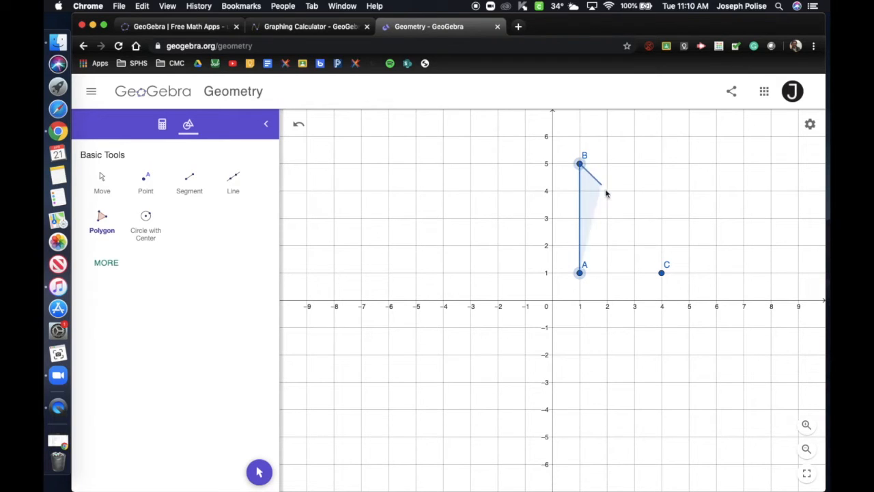
pyautogui.click(662, 274)
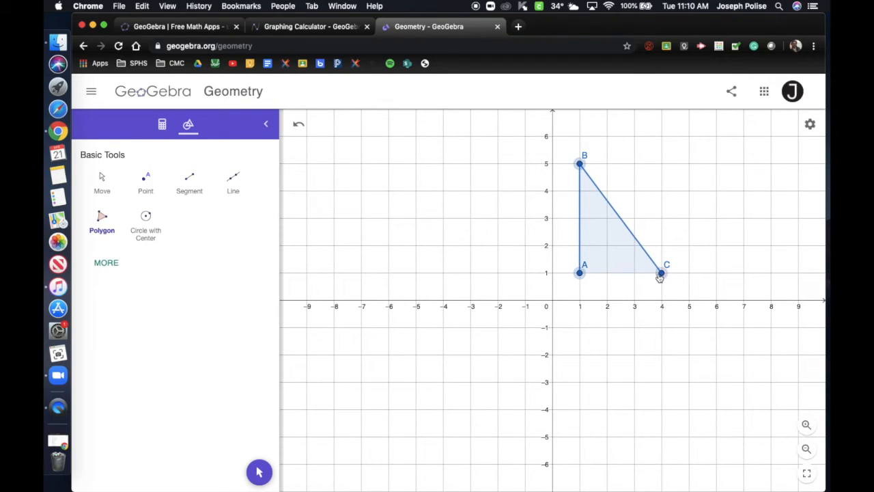
pyautogui.click(580, 274)
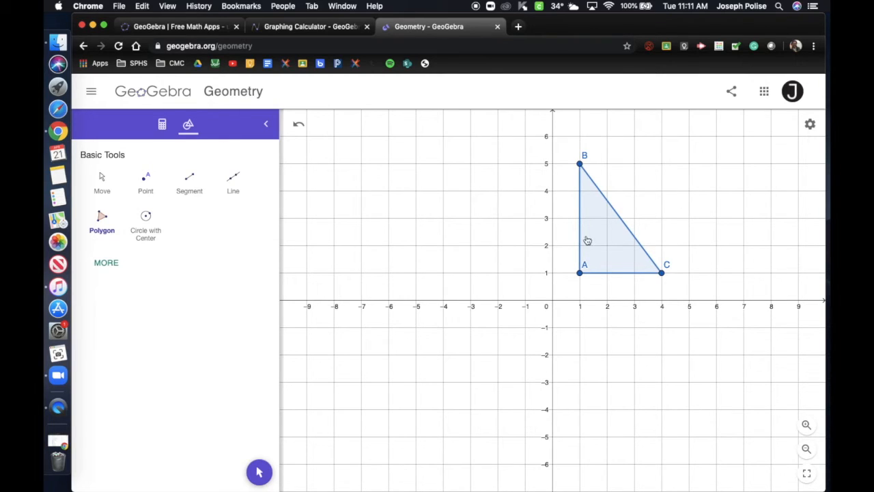
# Step: Measure the length of side AB with the Distance or Length tool
pyautogui.click(104, 264)
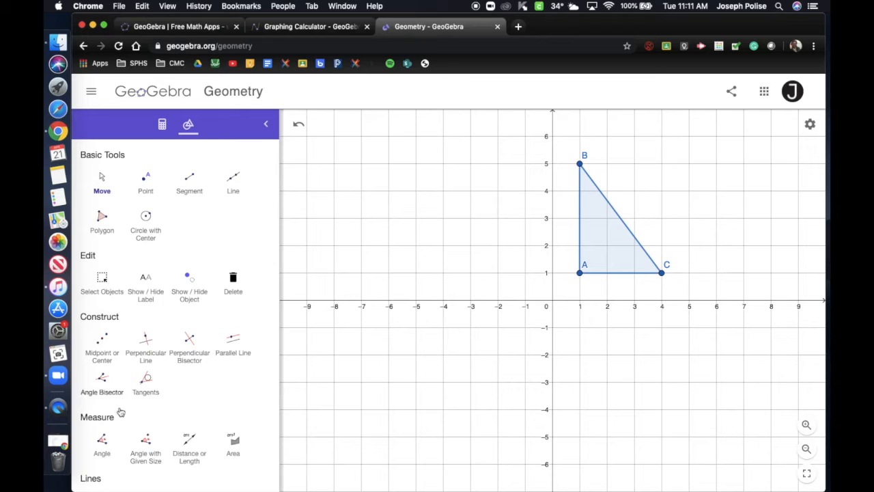
pyautogui.scroll(-2, 124, 423)
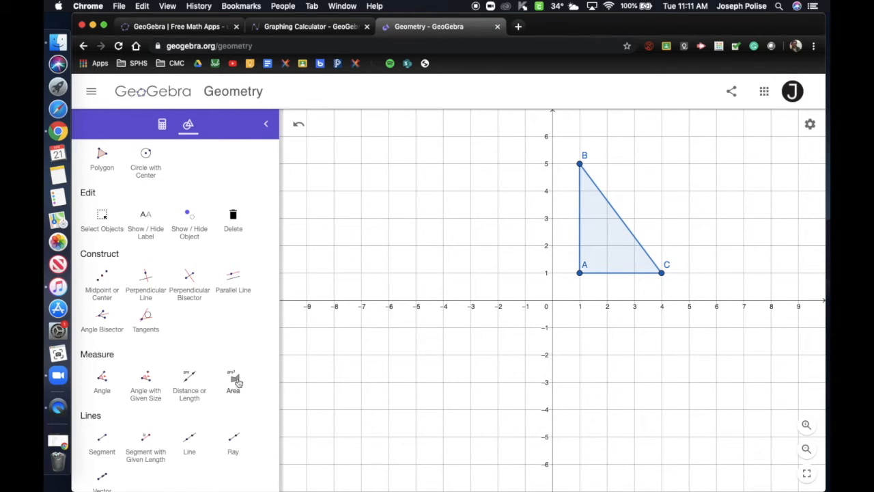
pyautogui.click(194, 392)
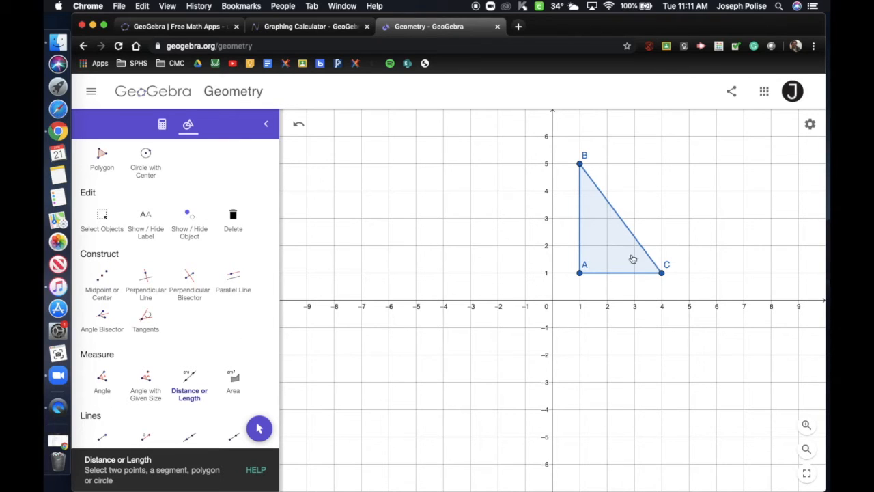
pyautogui.click(580, 274)
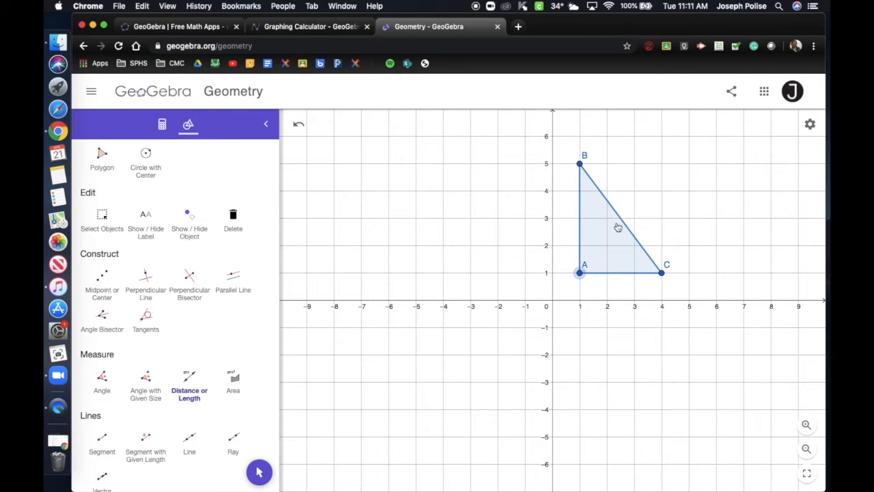
pyautogui.click(579, 164)
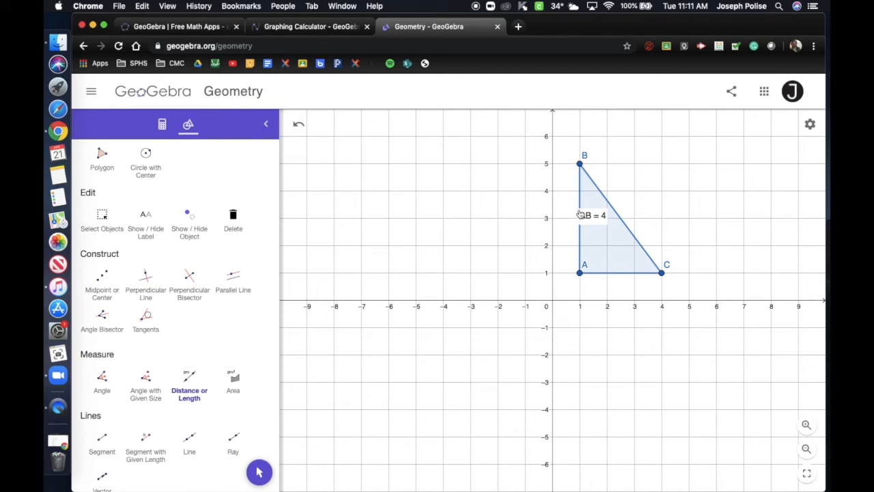
# Step: Drag the AB = 4 label beside side AB and leave it deselected
pyautogui.scroll(2, 160, 191)
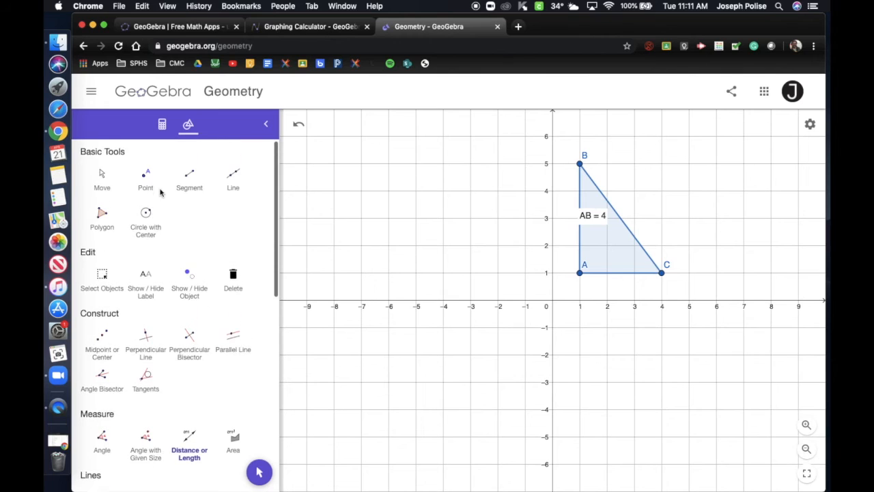
pyautogui.click(101, 180)
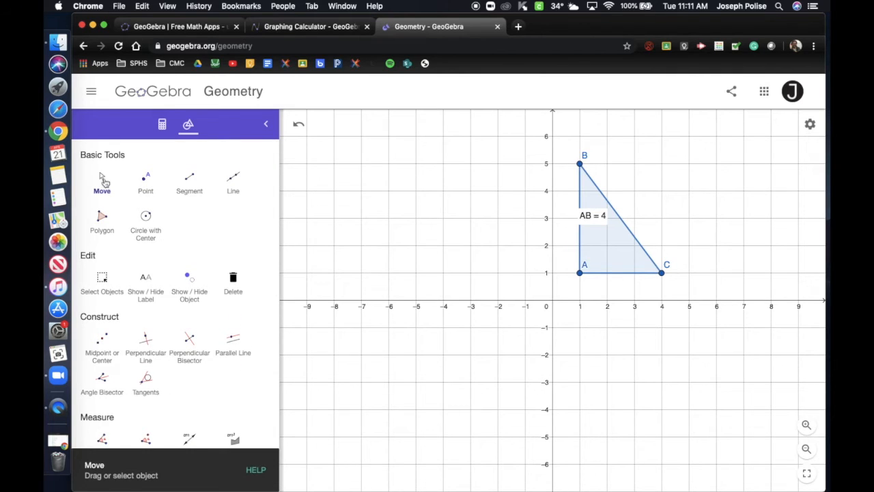
pyautogui.moveTo(600, 217); pyautogui.dragTo(568, 224)
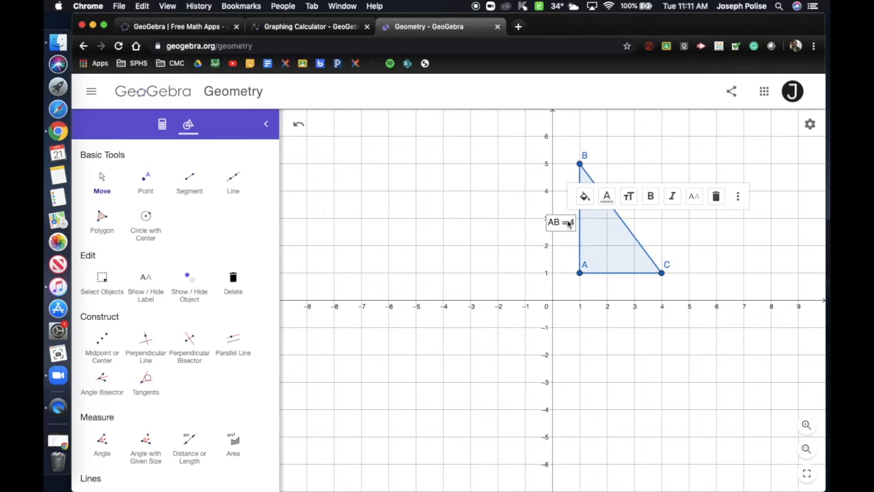
pyautogui.click(557, 260)
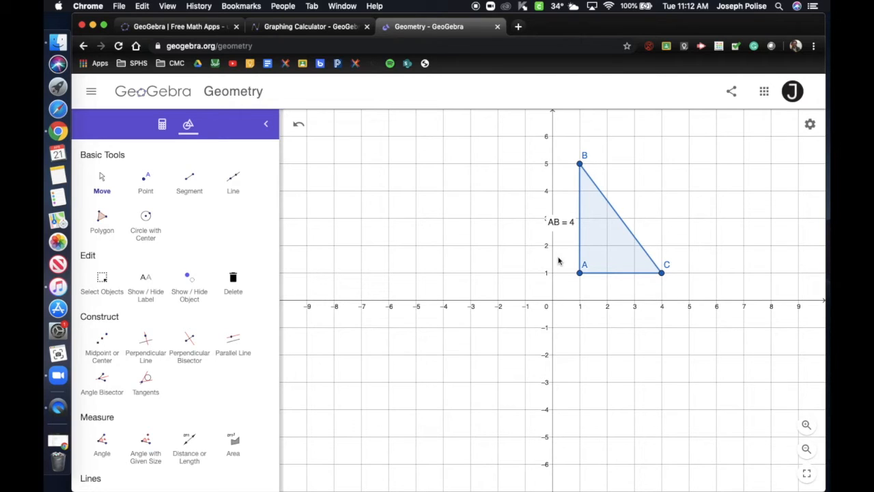
pyautogui.moveTo(564, 226); pyautogui.dragTo(564, 234)
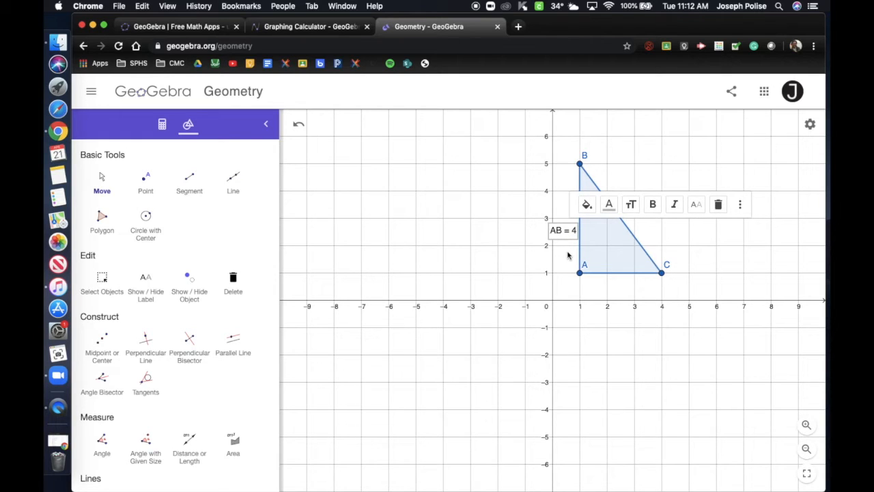
pyautogui.click(568, 259)
pyautogui.click(566, 235)
pyautogui.click(567, 260)
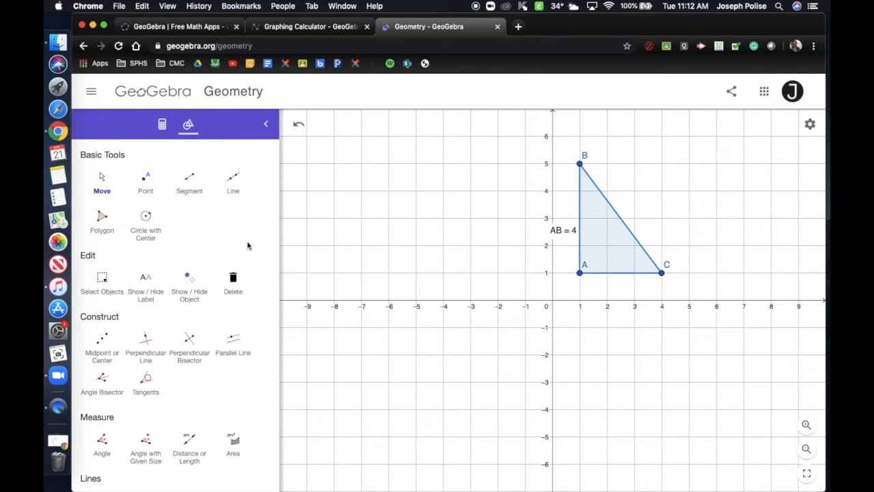
# Step: Measure side AC from A to C and move its AC = 3 label just below it
pyautogui.scroll(-2, 203, 409)
pyautogui.scroll(-1, 202, 407)
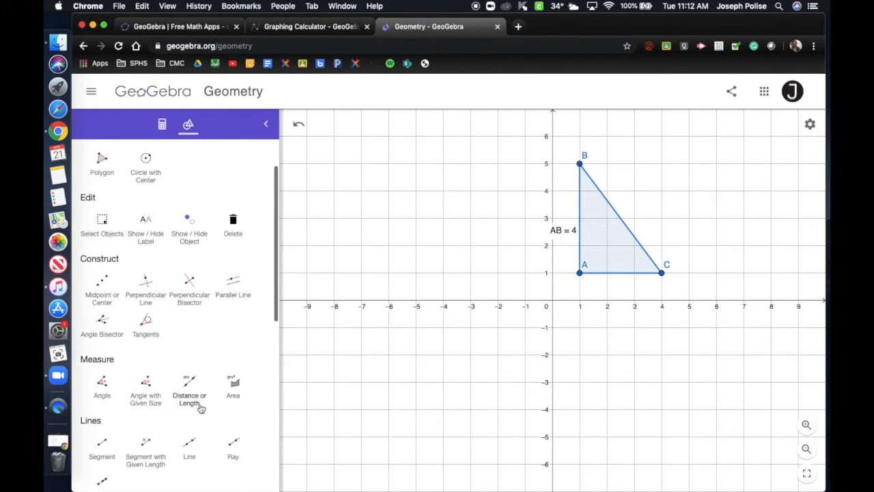
pyautogui.click(194, 395)
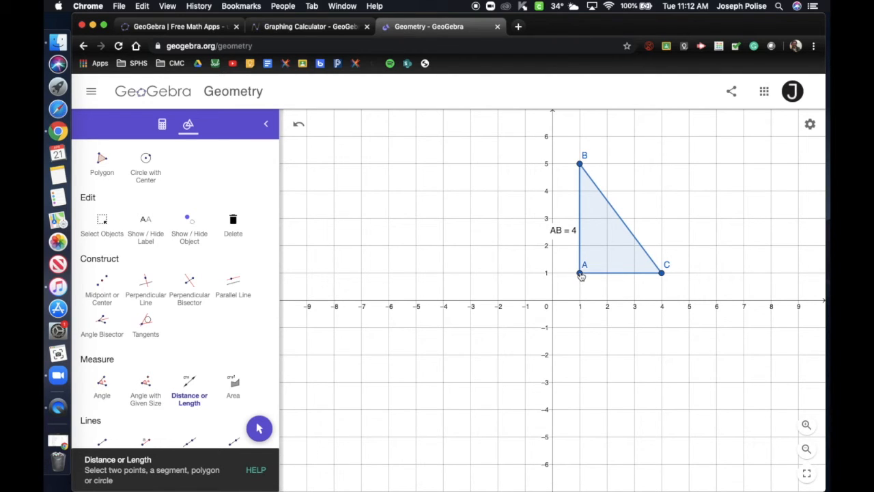
pyautogui.click(580, 274)
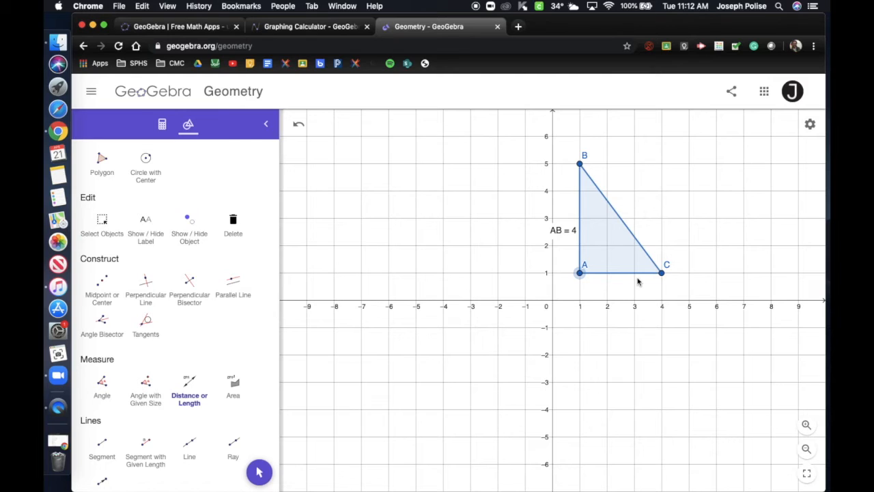
pyautogui.click(661, 273)
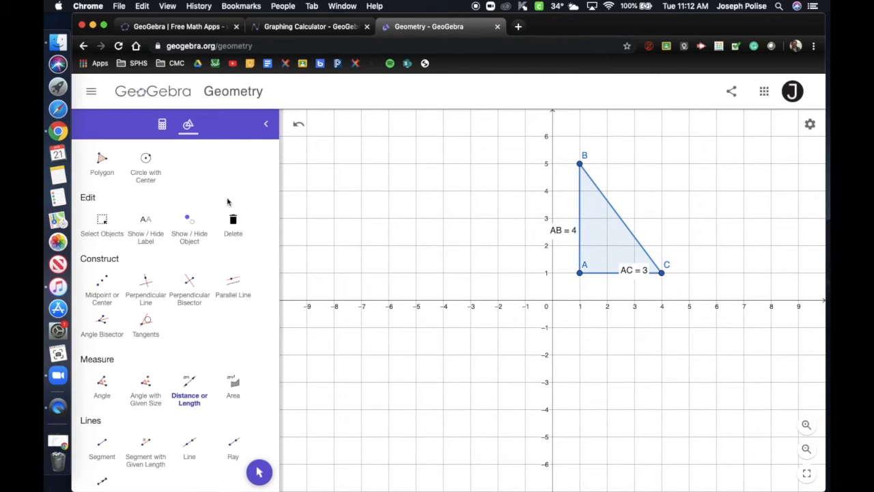
pyautogui.scroll(3, 146, 238)
pyautogui.click(99, 191)
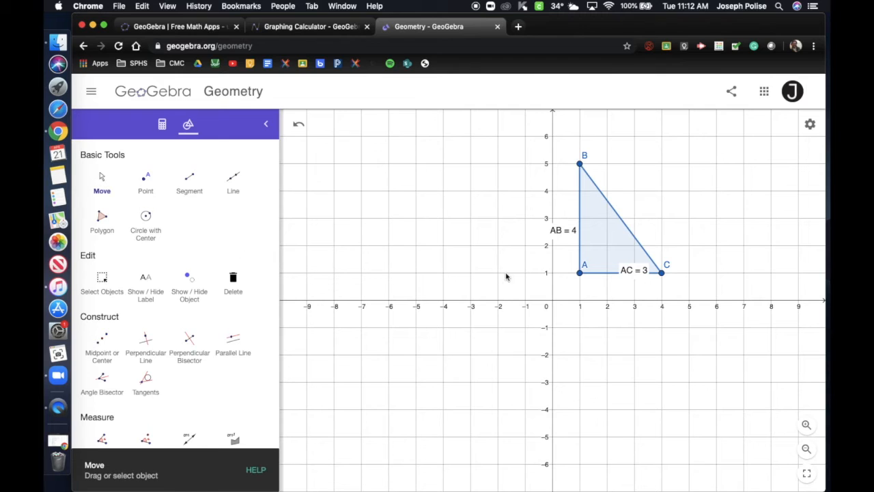
pyautogui.moveTo(633, 274); pyautogui.dragTo(621, 286)
pyautogui.click(627, 334)
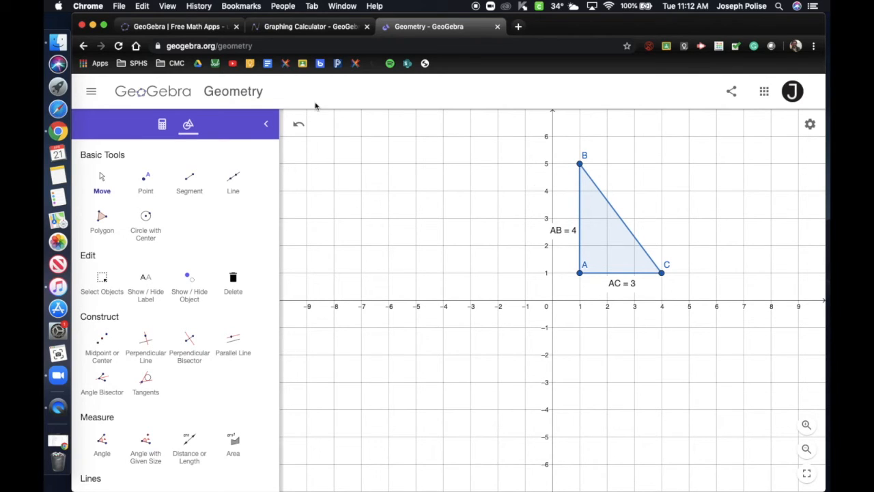
# Step: Measure hypotenuse BC from B to C and move the BC = 5 label up and right
pyautogui.scroll(-3, 157, 376)
pyautogui.click(191, 329)
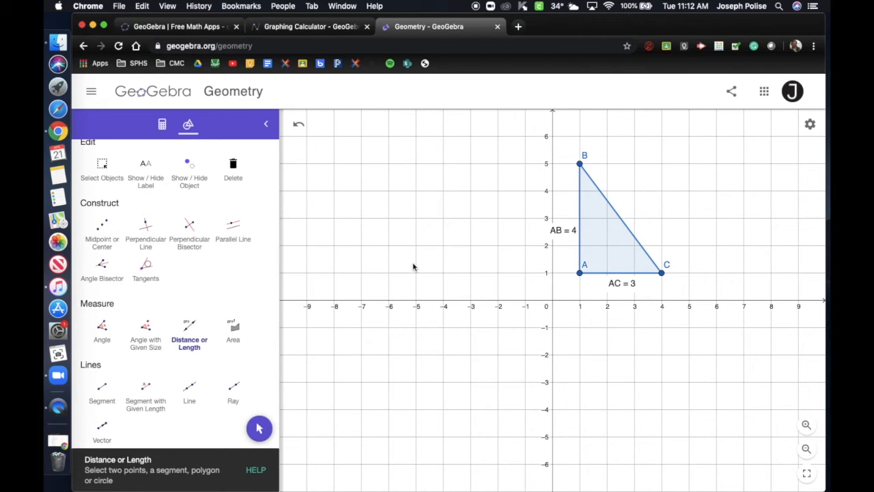
pyautogui.click(580, 164)
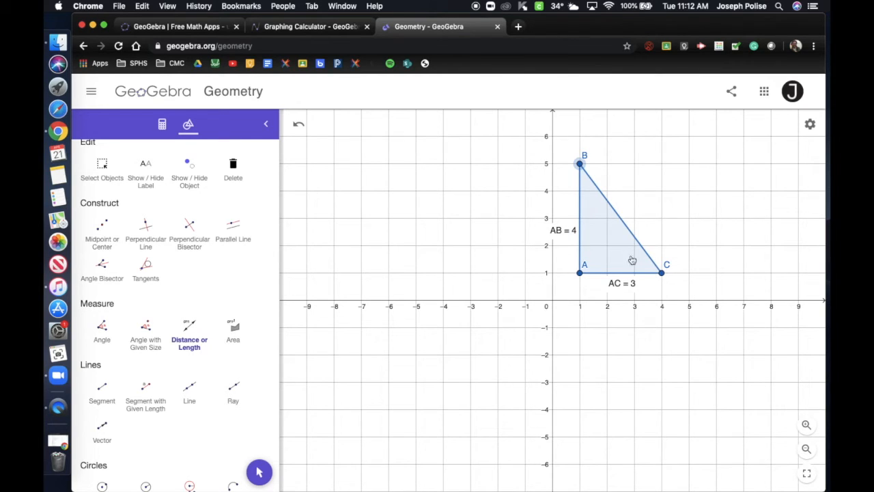
pyautogui.click(663, 273)
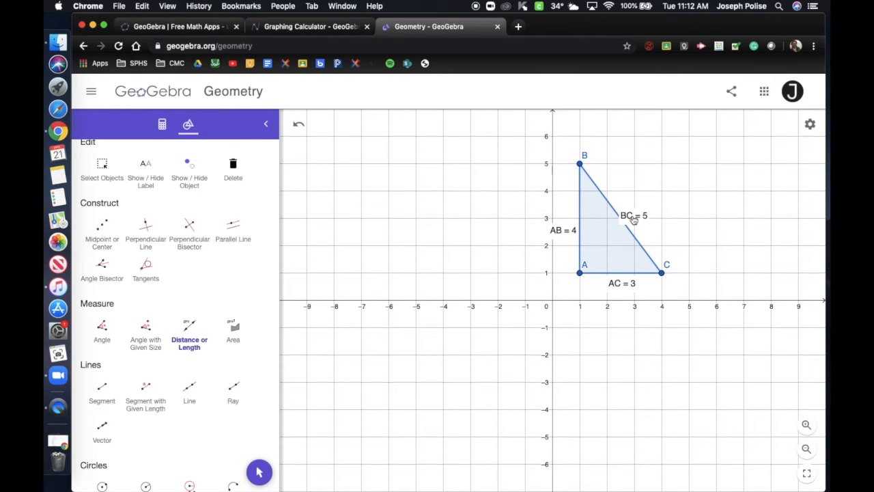
pyautogui.scroll(3, 94, 205)
pyautogui.click(102, 181)
pyautogui.moveTo(637, 212); pyautogui.dragTo(642, 204)
pyautogui.click(694, 226)
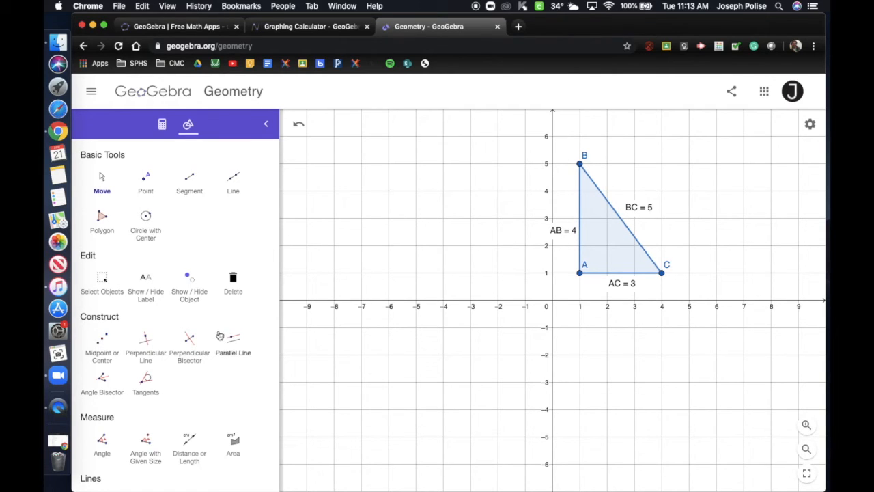
# Step: Measure triangle ABC's area (6) and drag its label to the right of the triangle
pyautogui.click(234, 443)
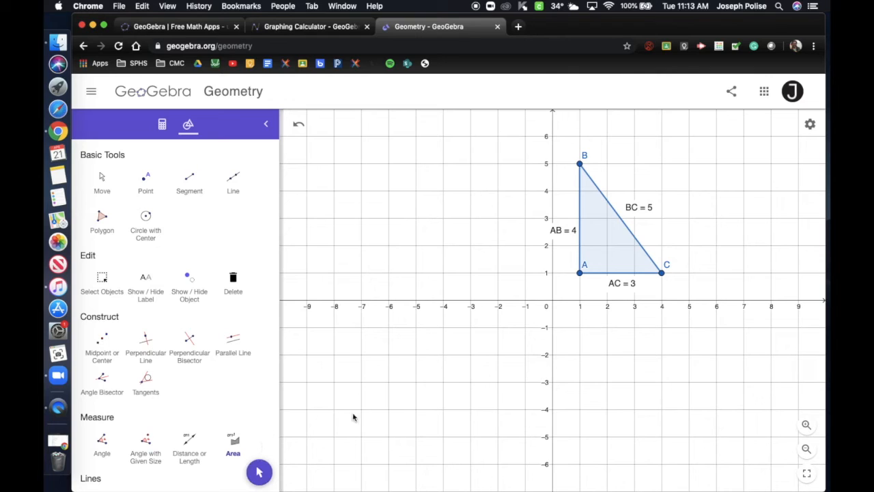
pyautogui.click(620, 247)
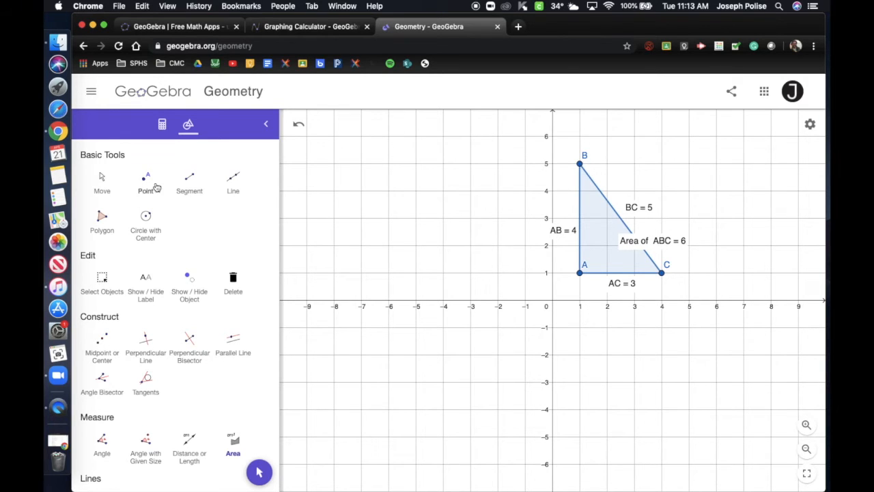
pyautogui.click(108, 179)
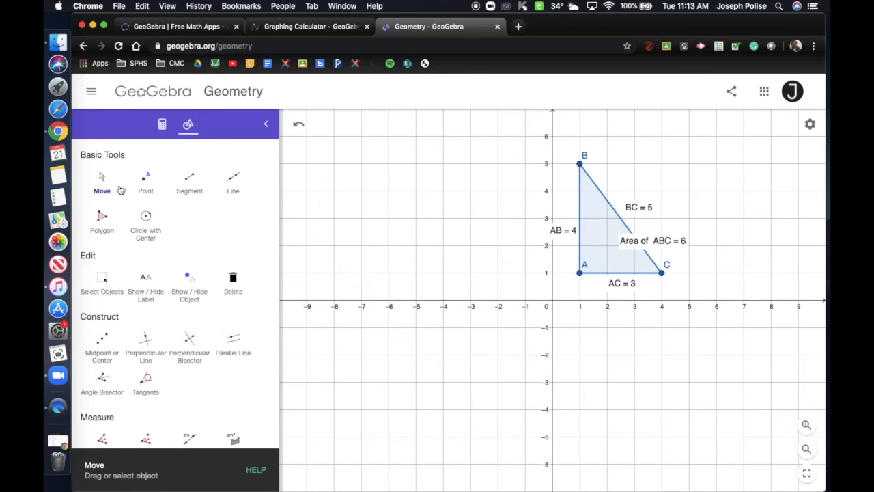
pyautogui.moveTo(657, 238); pyautogui.dragTo(724, 233)
pyautogui.click(724, 264)
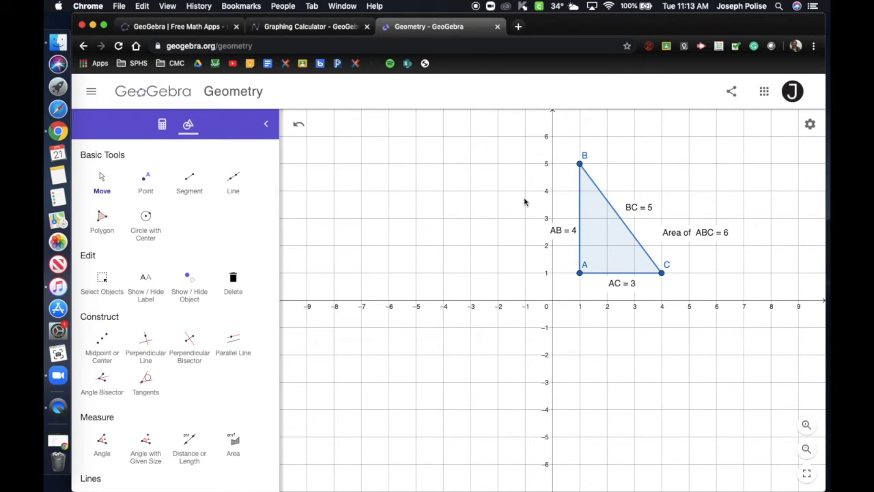
# Step: Show the algebra list and open segments a, b and c to confirm 5, 3 and 4
pyautogui.click(163, 127)
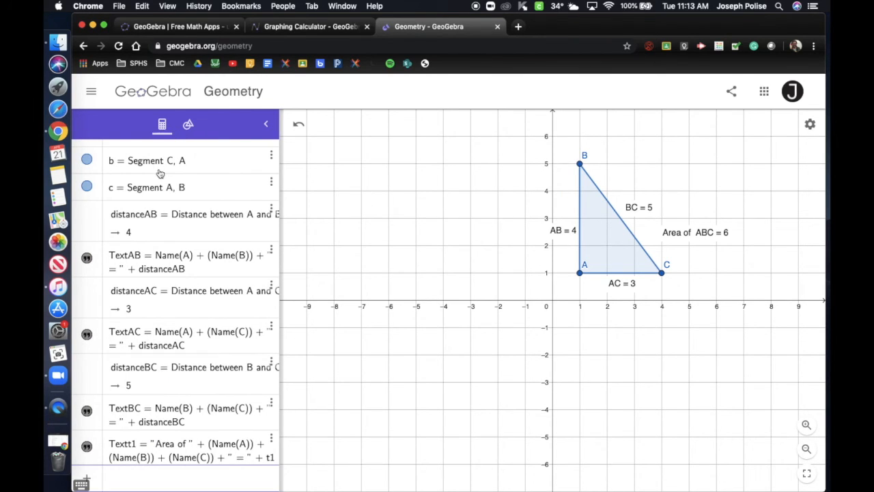
pyautogui.scroll(5, 176, 286)
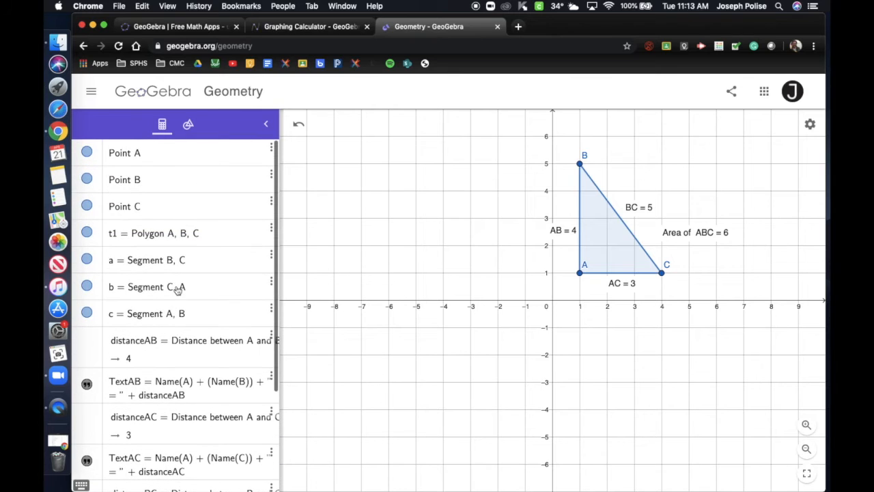
pyautogui.scroll(-3, 176, 287)
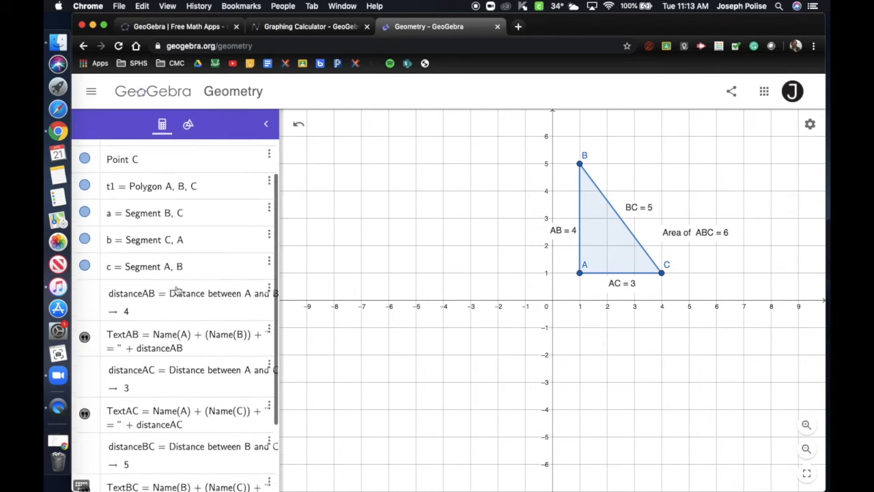
pyautogui.scroll(3, 175, 289)
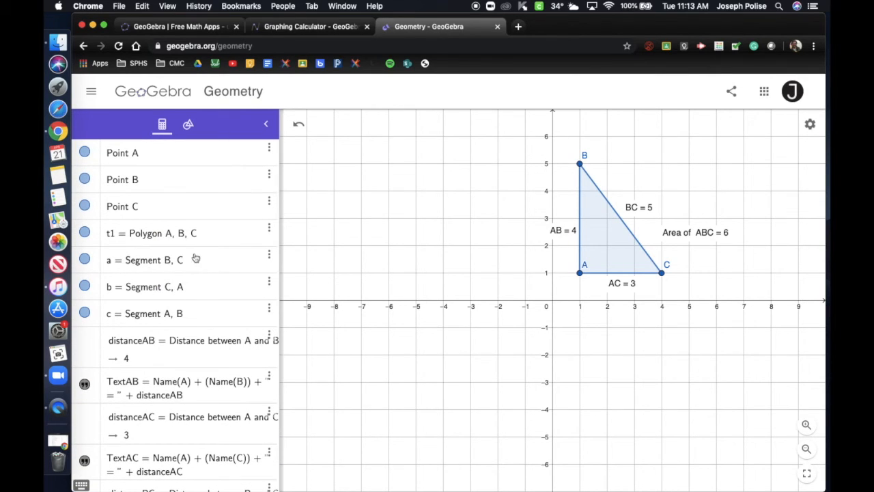
pyautogui.click(193, 261)
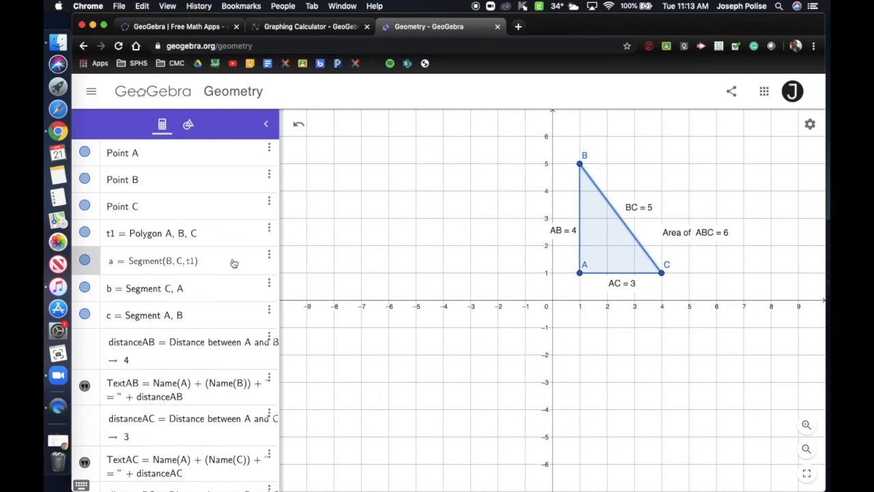
pyautogui.press('BackSpace')
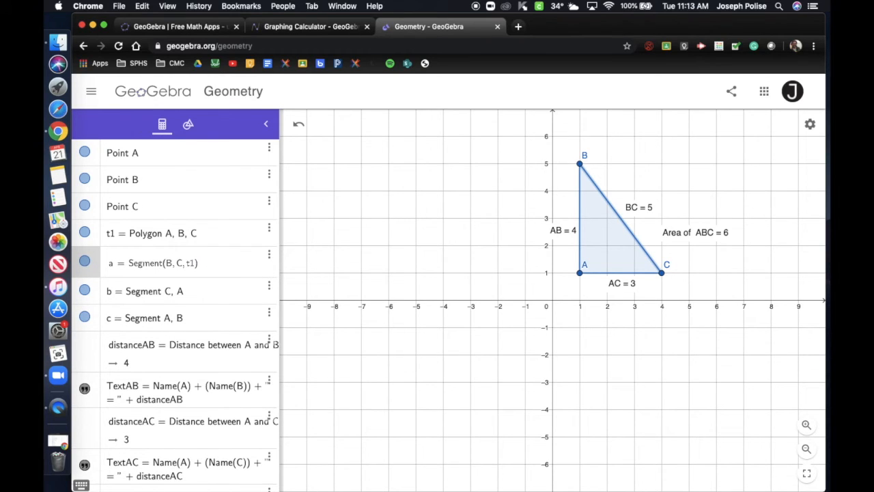
pyautogui.click(211, 289)
pyautogui.click(196, 330)
# Step: Recheck the a and b entries in the algebra list, then go back to the tool list
pyautogui.scroll(-2, 196, 330)
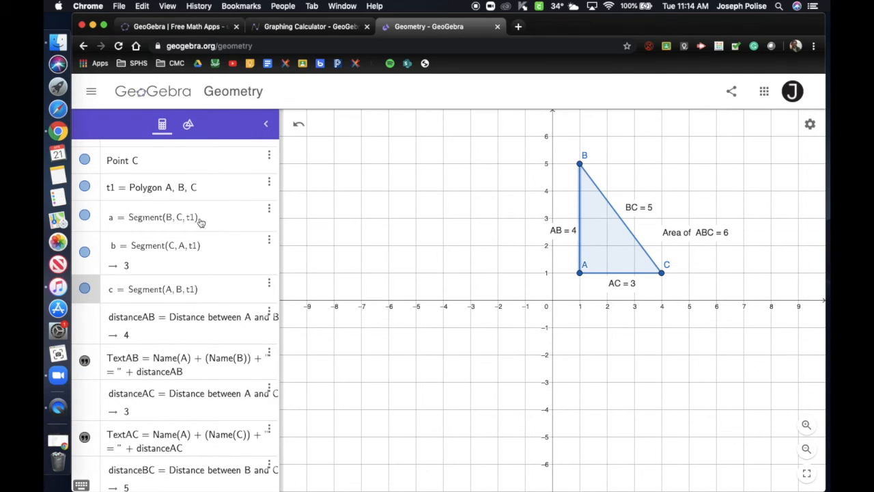
pyautogui.click(200, 221)
pyautogui.click(210, 254)
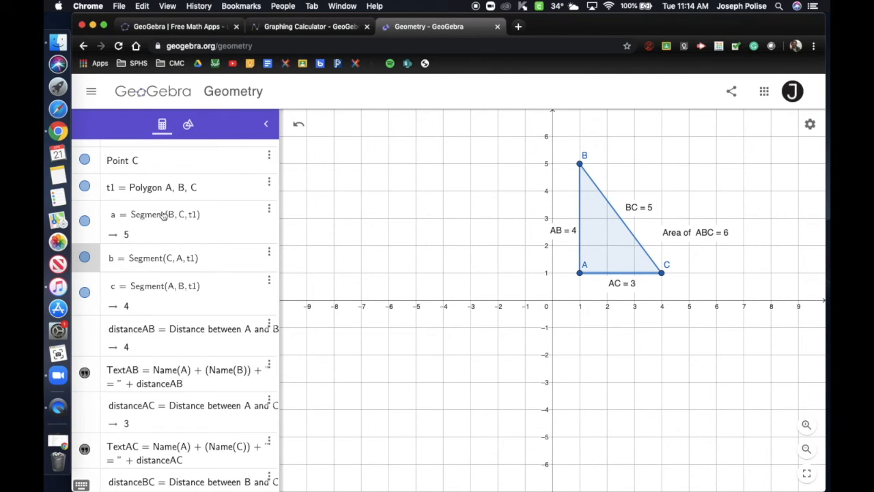
pyautogui.scroll(-5, 132, 308)
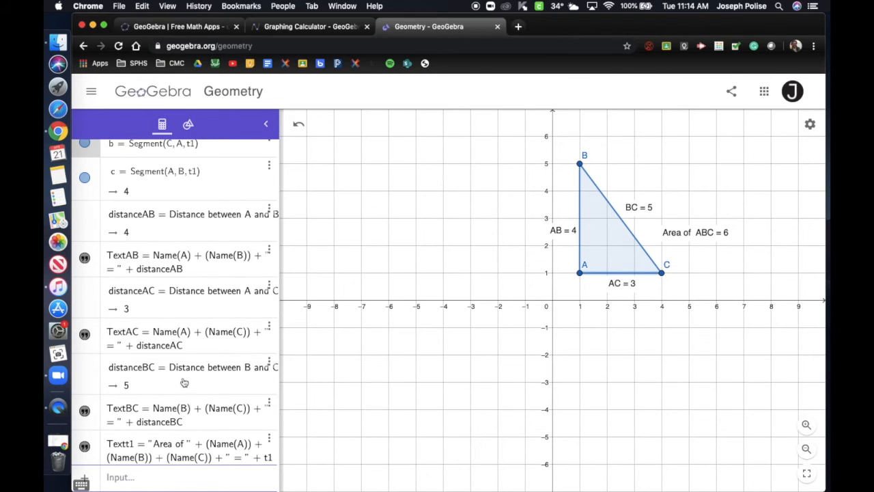
pyautogui.scroll(1, 165, 289)
pyautogui.scroll(6, 165, 289)
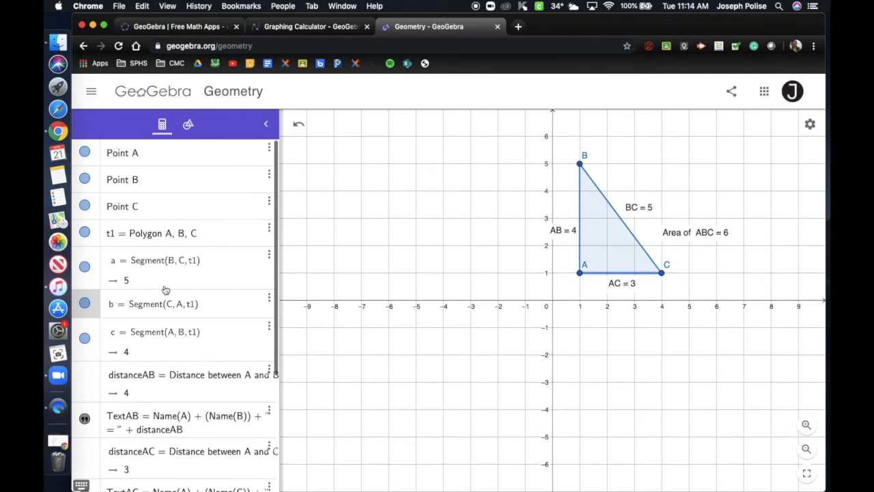
pyautogui.click(188, 125)
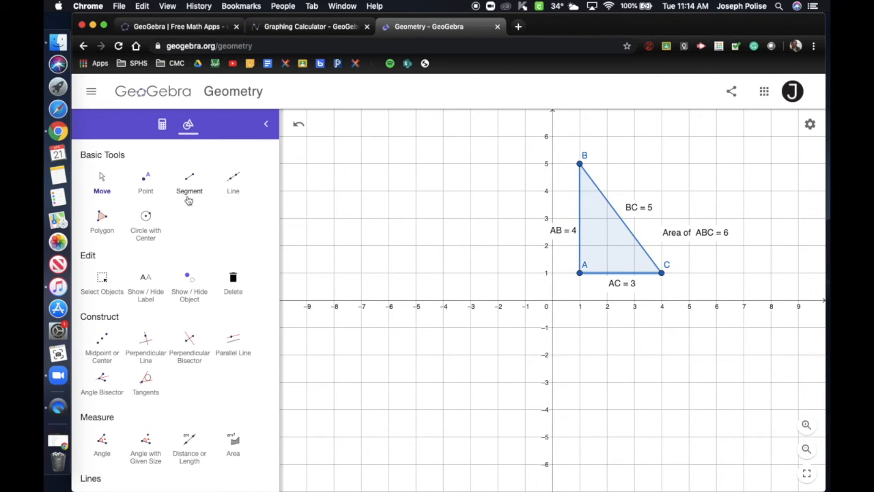
# Step: Scroll down to the Media tools and pick the Text tool
pyautogui.scroll(-5, 189, 312)
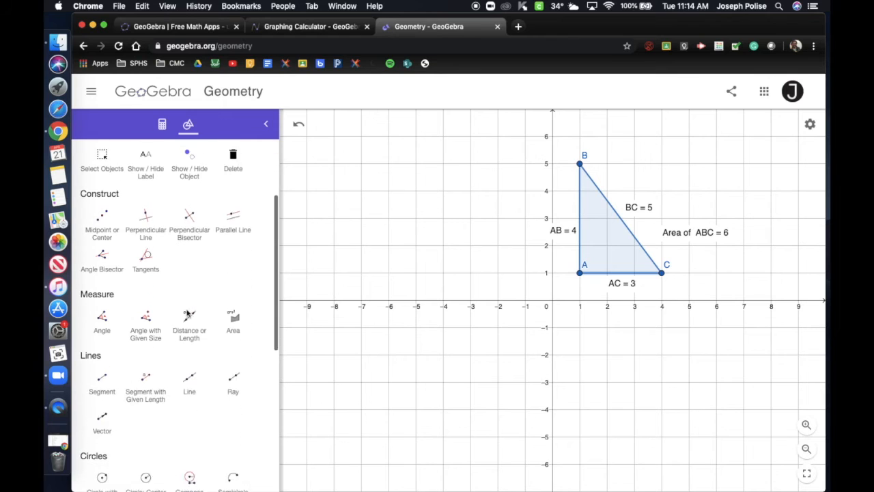
pyautogui.scroll(-7, 189, 312)
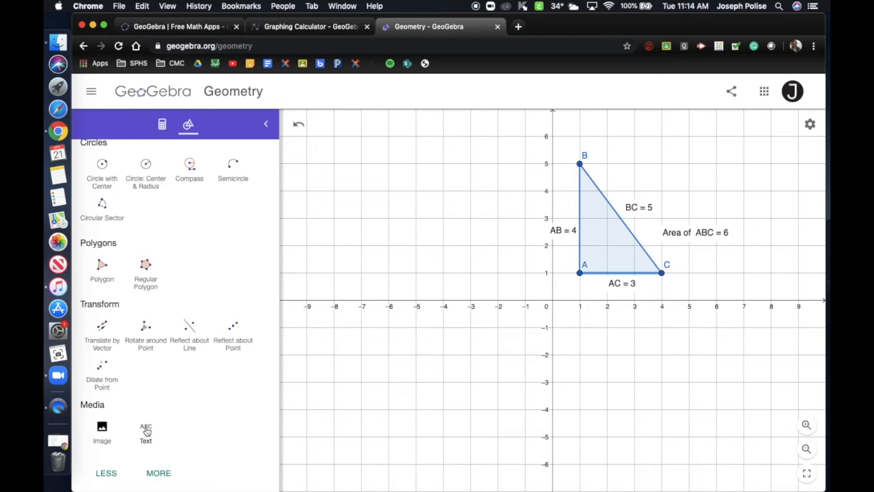
pyautogui.click(146, 431)
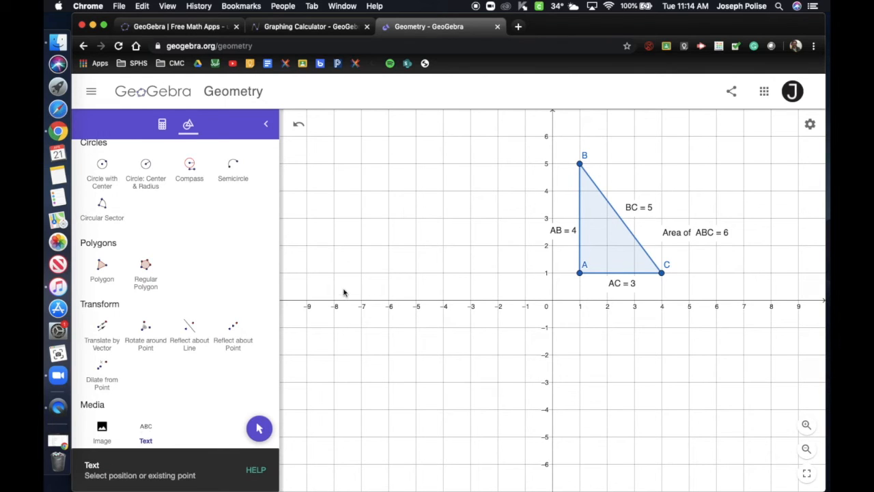
# Step: Place a text box and enter the student's name, Date: 4/21/2020 and Title: Math Activity Day 1
pyautogui.click(325, 159)
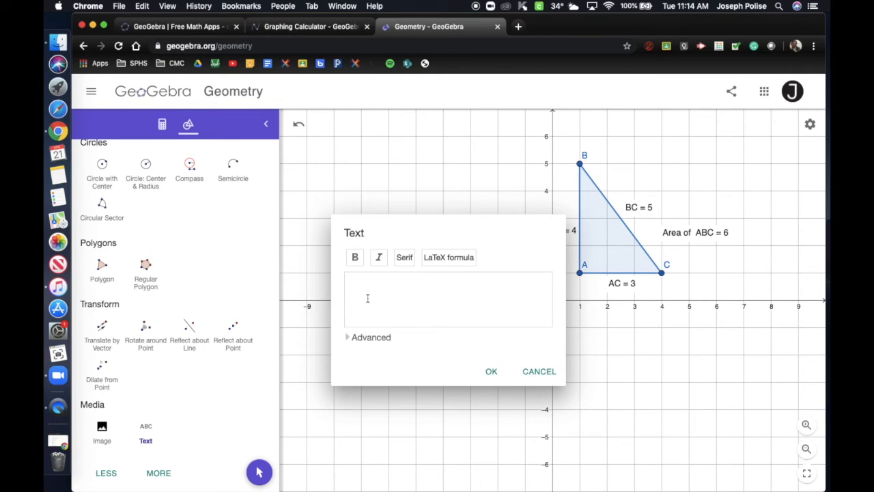
pyautogui.write('Name')
pyautogui.write(': Joe Polise ')
pyautogui.write('Date')
pyautogui.write(': 4/21/2020')
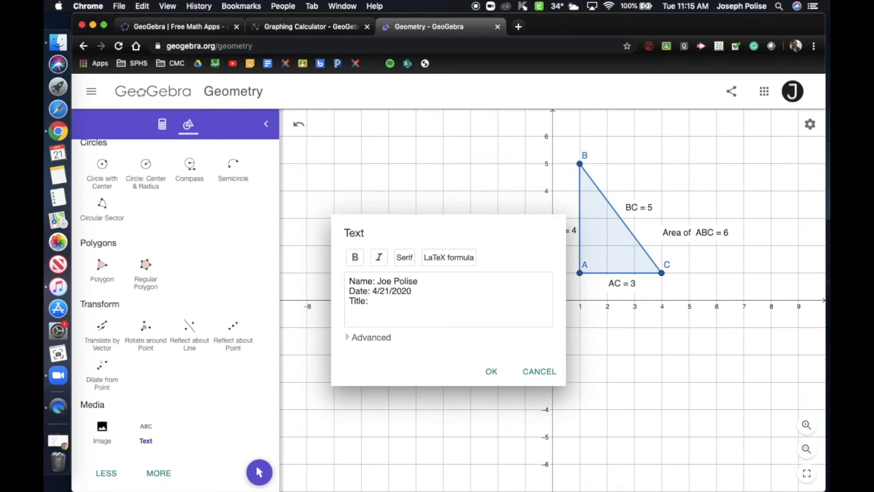
pyautogui.write('ath Activity Day 1')
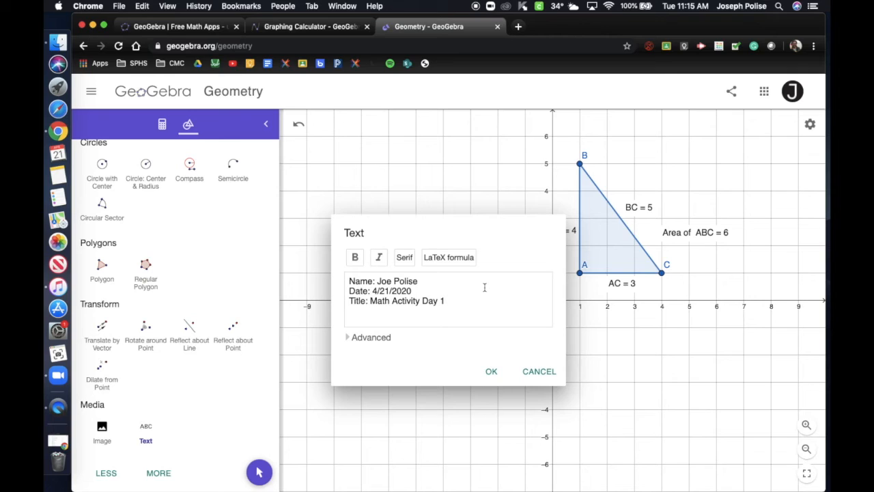
# Step: Set all three text lines in a serif font and confirm the text box
pyautogui.click(443, 259)
pyautogui.moveTo(453, 301); pyautogui.dragTo(346, 273)
pyautogui.click(402, 259)
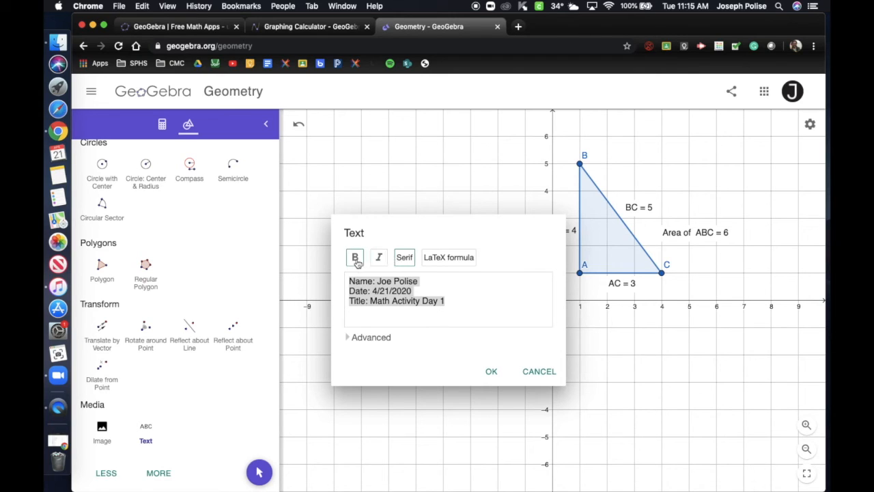
pyautogui.click(491, 373)
# Step: Drag the name/date/title text block above the triangle beside point B
pyautogui.moveTo(358, 178)
pyautogui.mouseDown()
pyautogui.moveTo(384, 190)
pyautogui.moveTo(375, 196)
pyautogui.moveTo(402, 196)
pyautogui.moveTo(359, 164)
pyautogui.moveTo(353, 174)
pyautogui.mouseUp()
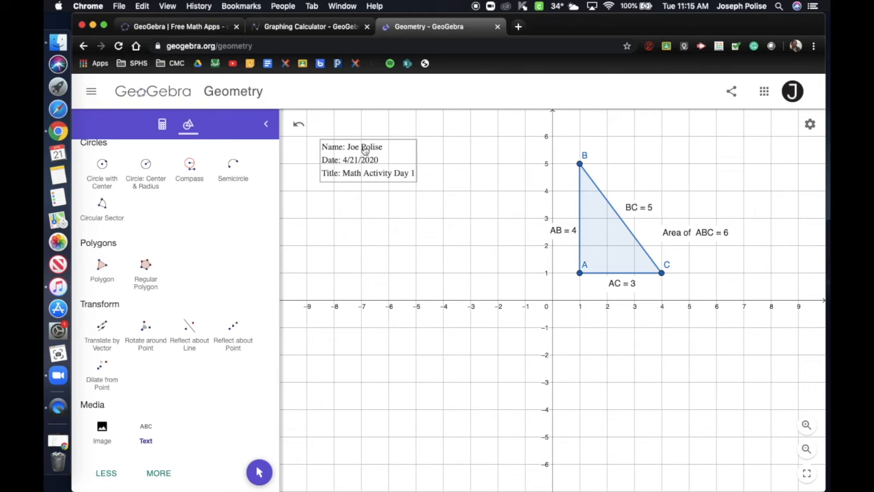
pyautogui.moveTo(360, 172); pyautogui.dragTo(426, 170)
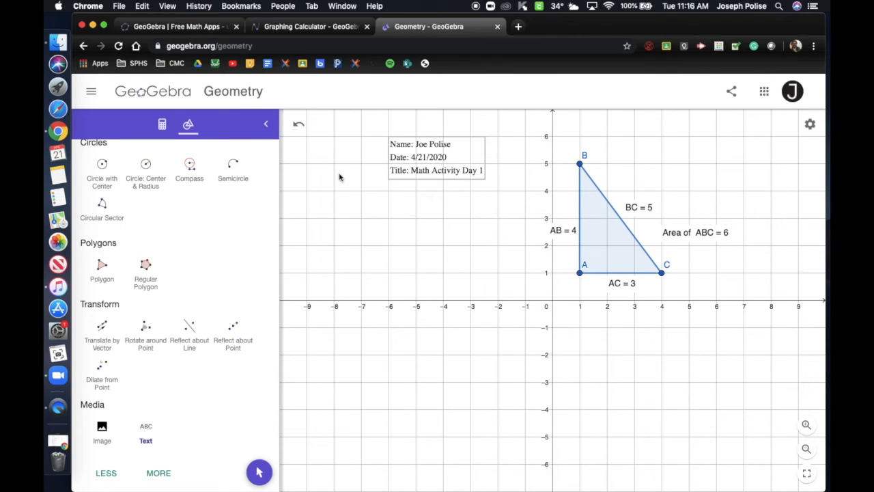
pyautogui.scroll(10, 146, 277)
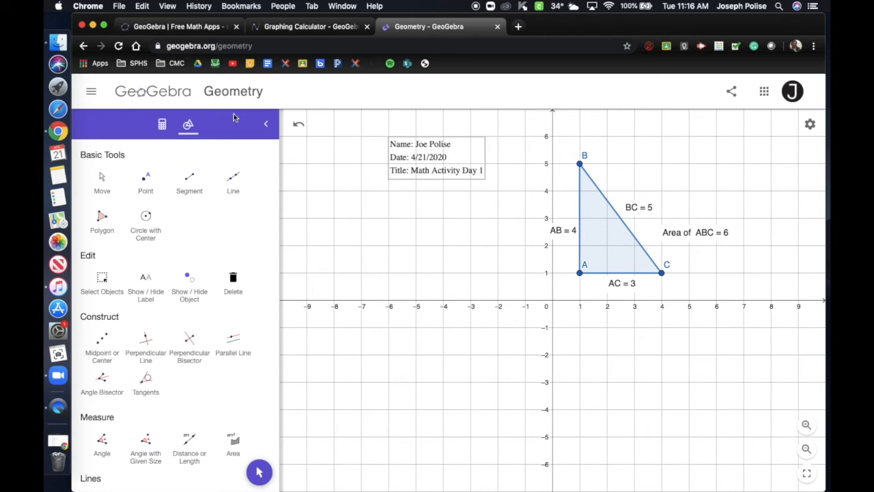
# Step: Save the construction under the title 'Day 1 - Assignment'
pyautogui.click(91, 88)
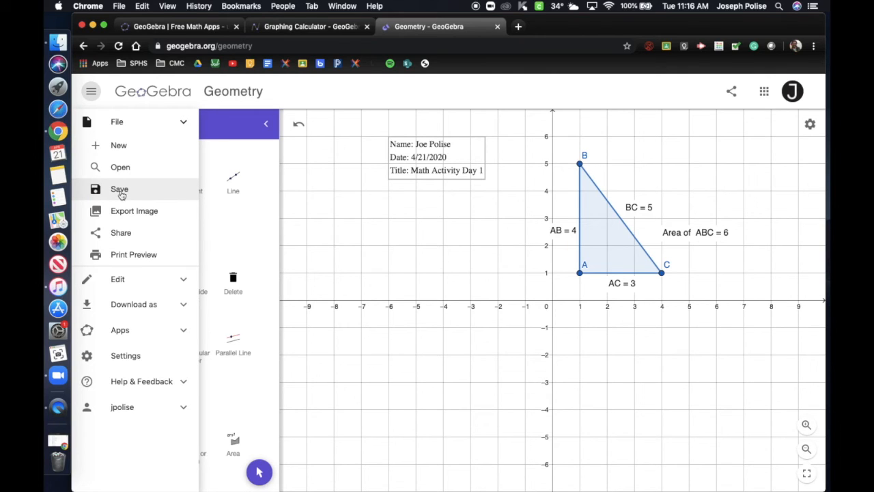
pyautogui.click(119, 191)
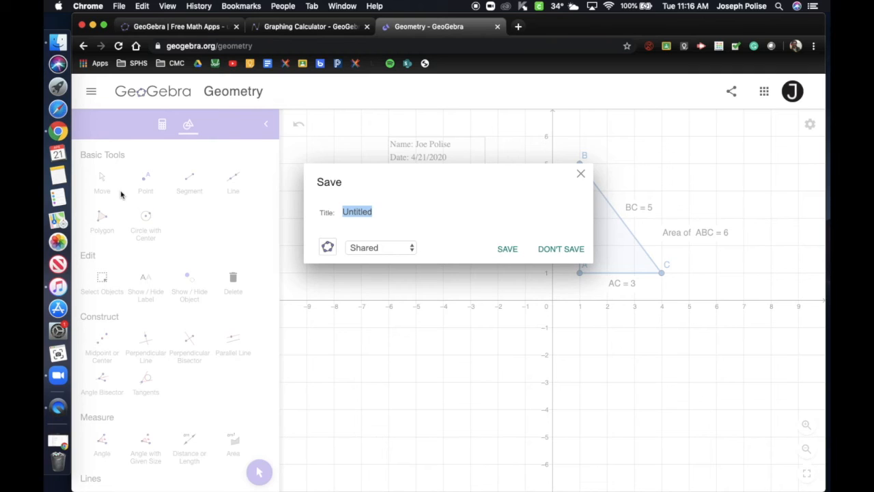
pyautogui.write('Day 1 - As')
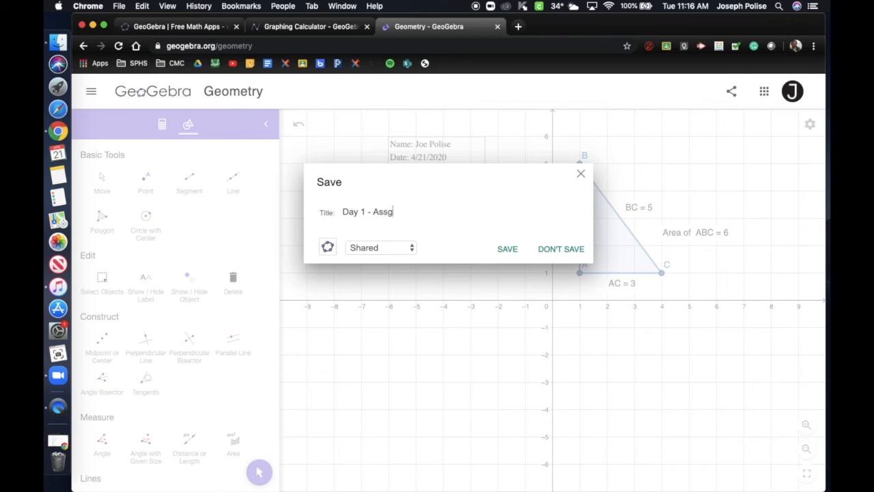
pyautogui.write('signment')
pyautogui.click(504, 252)
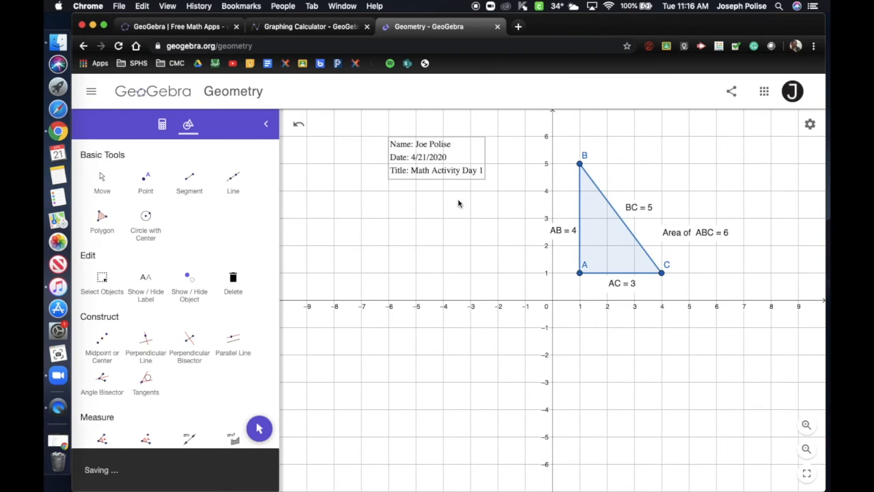
# Step: Copy the share link for the Day 1 - Assignment construction from the Share dialog
pyautogui.click(88, 97)
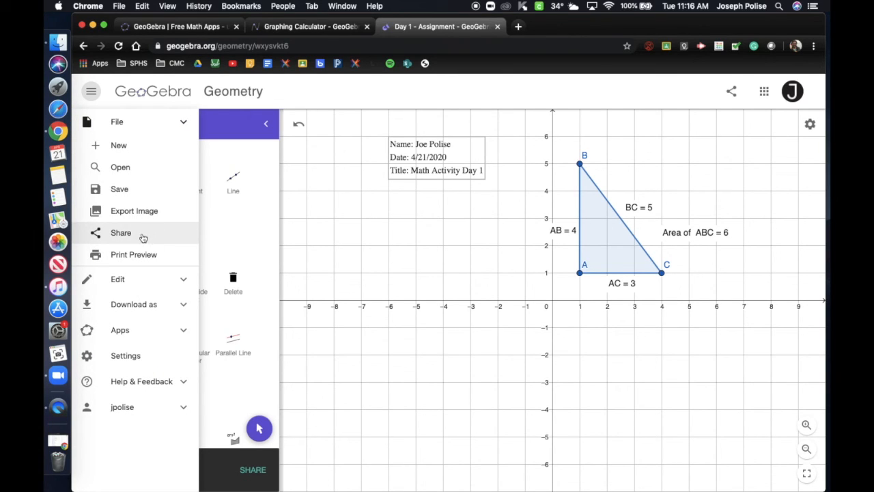
pyautogui.click(142, 237)
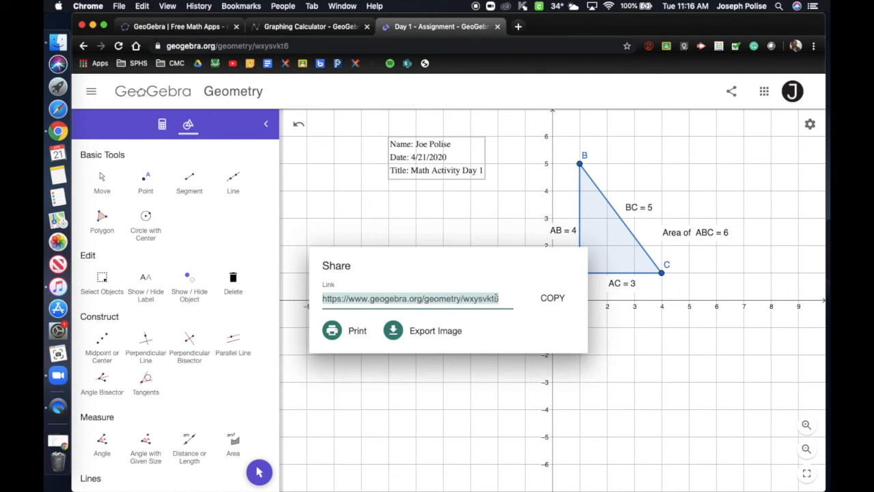
pyautogui.click(553, 301)
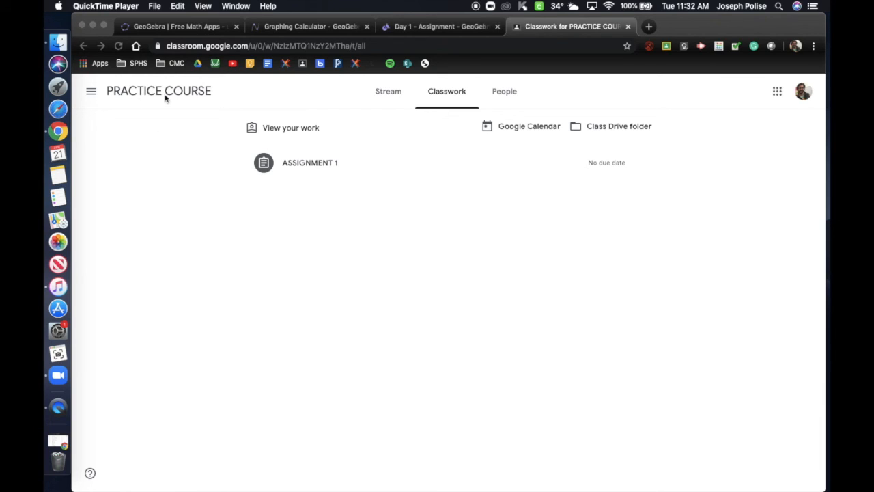
# Step: Open the full ASSIGNMENT 1 page in Classroom and dismiss the private comments tip
pyautogui.click(313, 171)
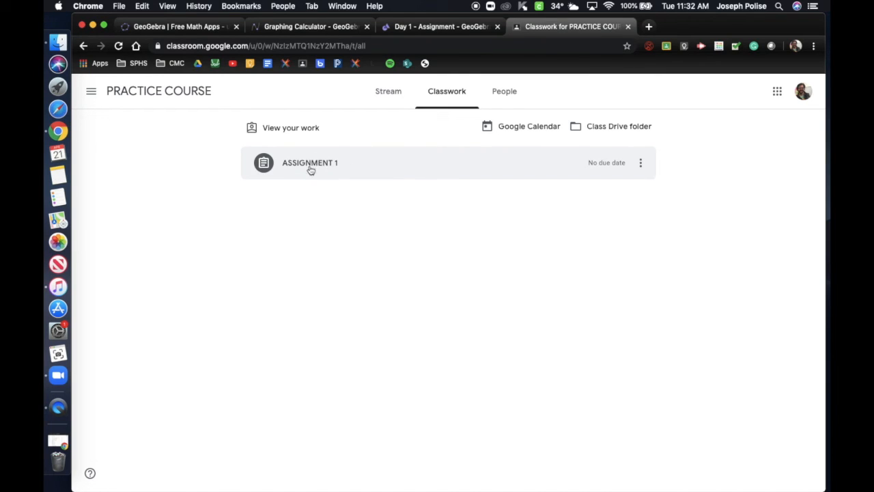
pyautogui.click(384, 166)
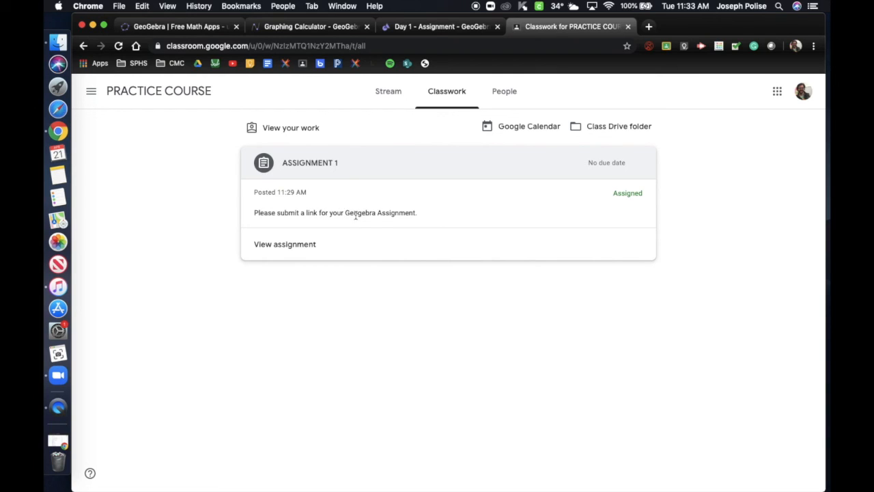
pyautogui.click(284, 245)
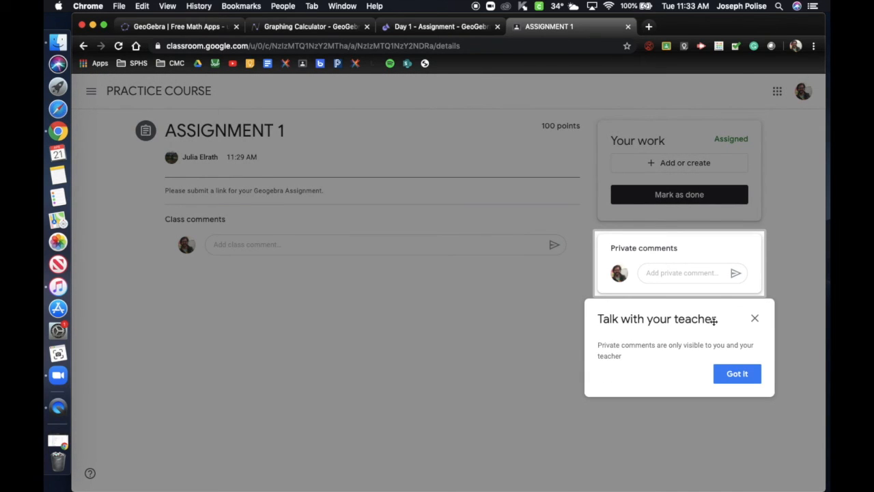
pyautogui.click(734, 374)
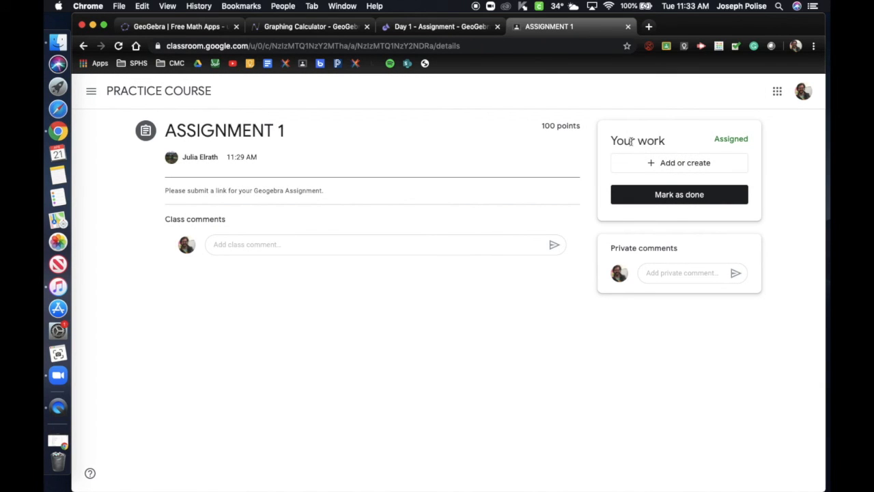
# Step: Choose to add a Link to your work, then switch to the GeoGebra tab
pyautogui.click(662, 164)
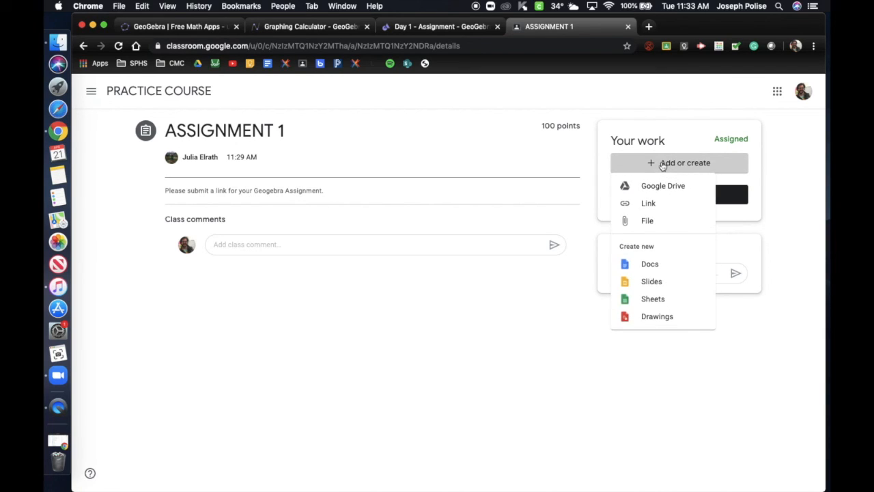
pyautogui.click(643, 204)
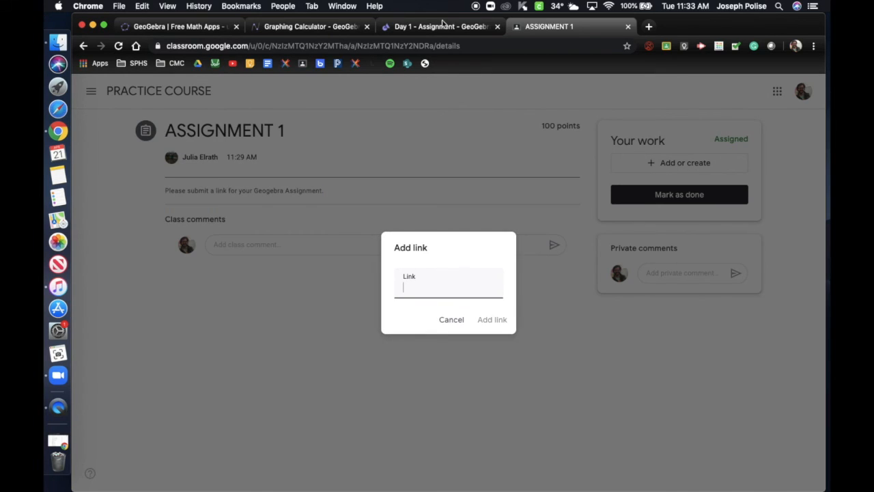
pyautogui.click(430, 30)
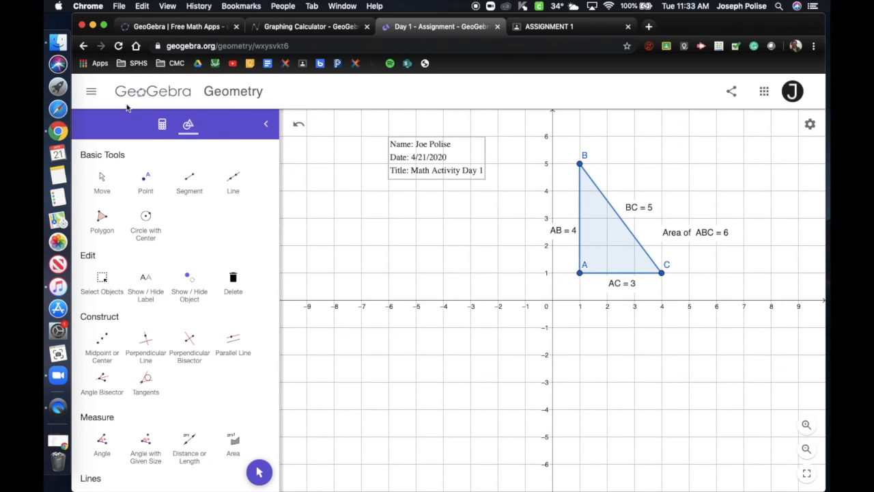
# Step: Copy the construction's share link again and switch back to the ASSIGNMENT 1 tab
pyautogui.click(92, 91)
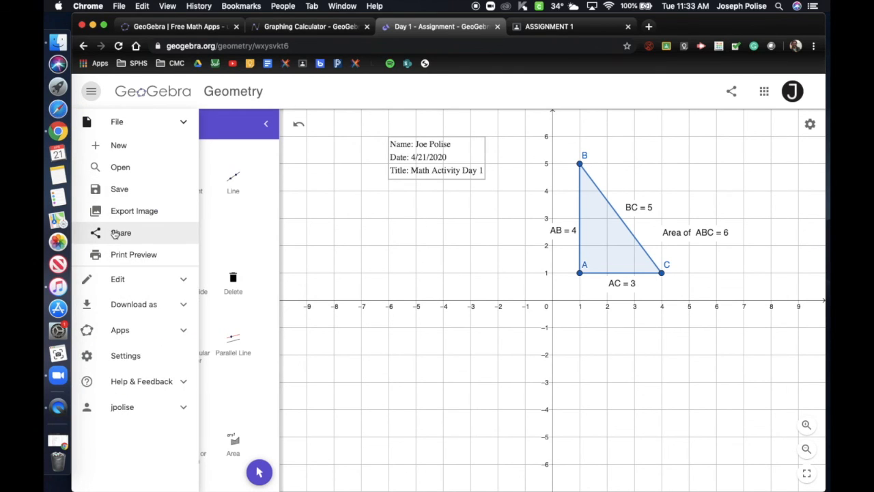
pyautogui.click(115, 233)
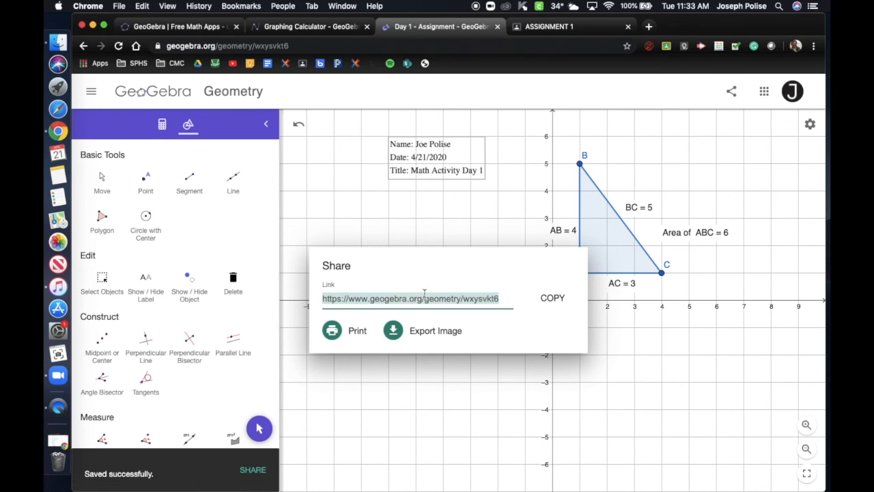
pyautogui.click(558, 299)
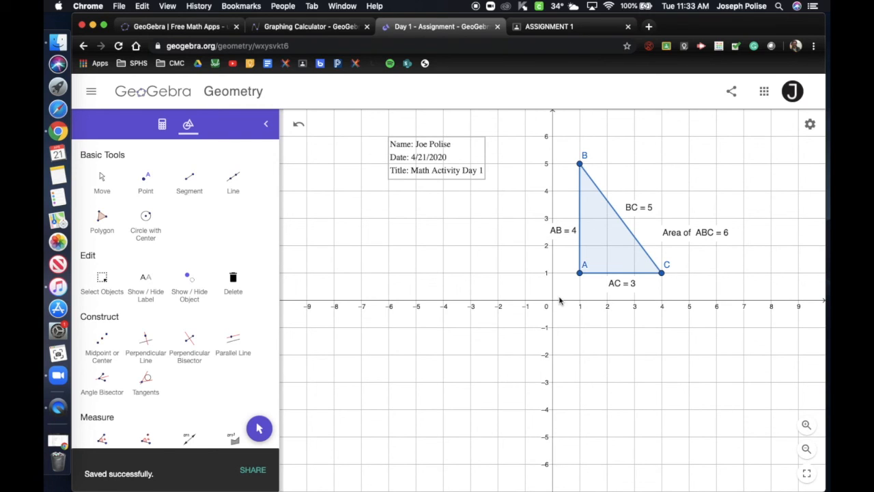
pyautogui.click(559, 28)
# Step: Paste the copied GeoGebra link into the Link field and add it to your work
pyautogui.rightClick(431, 286)
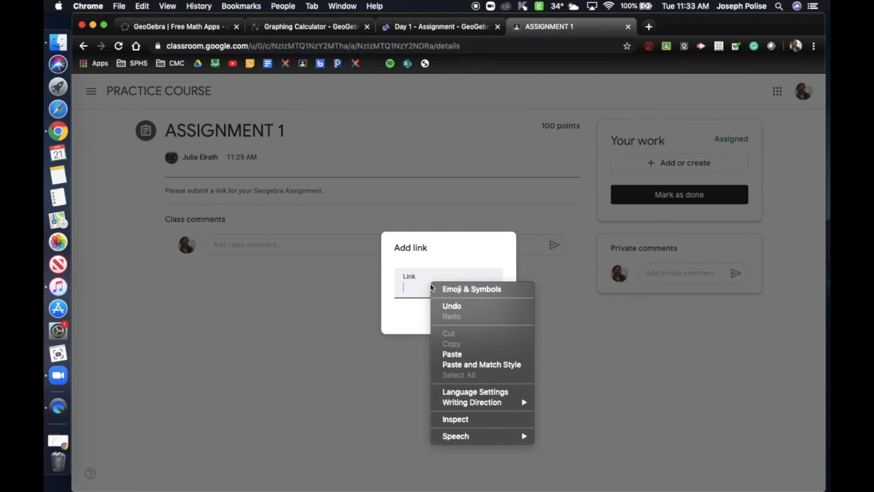
pyautogui.click(451, 354)
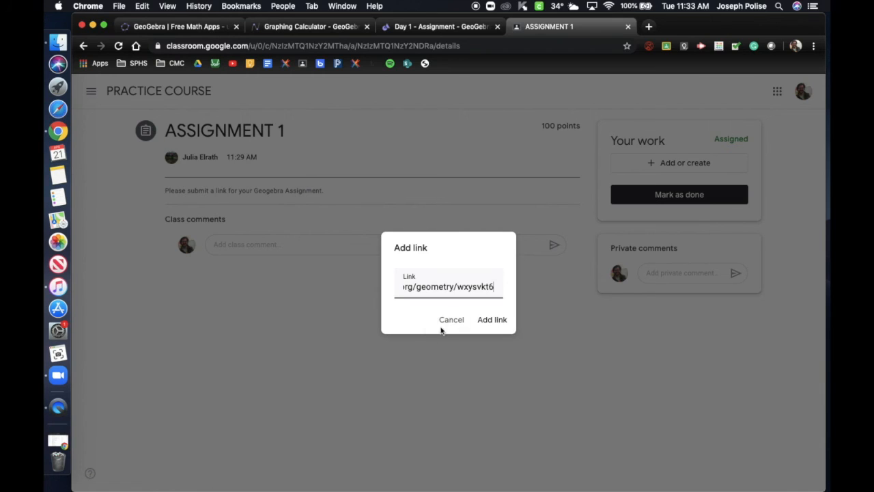
pyautogui.click(493, 319)
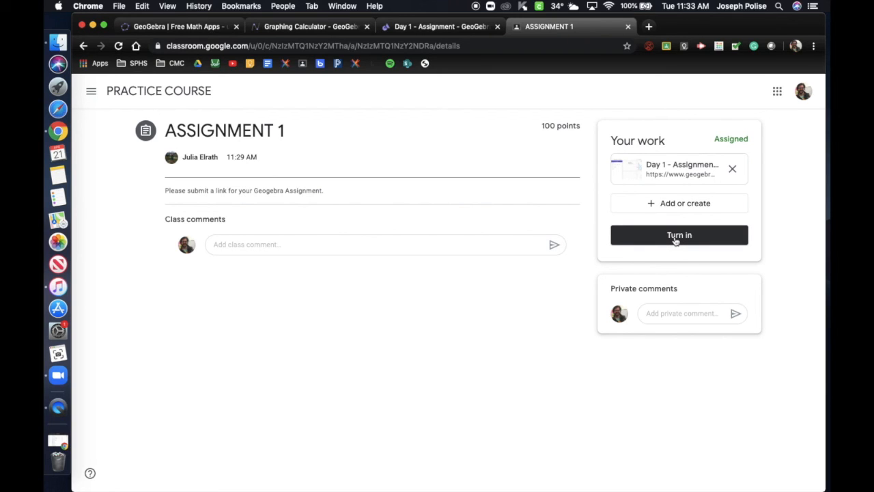
# Step: Turn in ASSIGNMENT 1 and confirm the submission
pyautogui.click(674, 239)
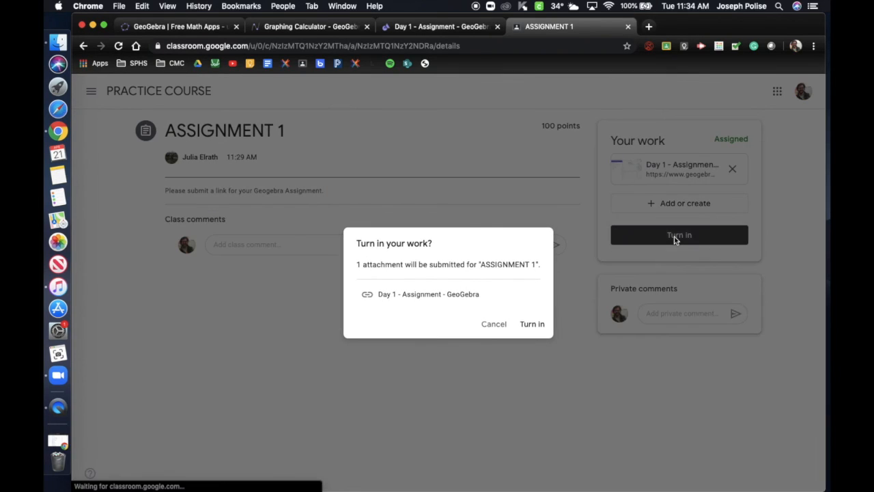
pyautogui.click(531, 325)
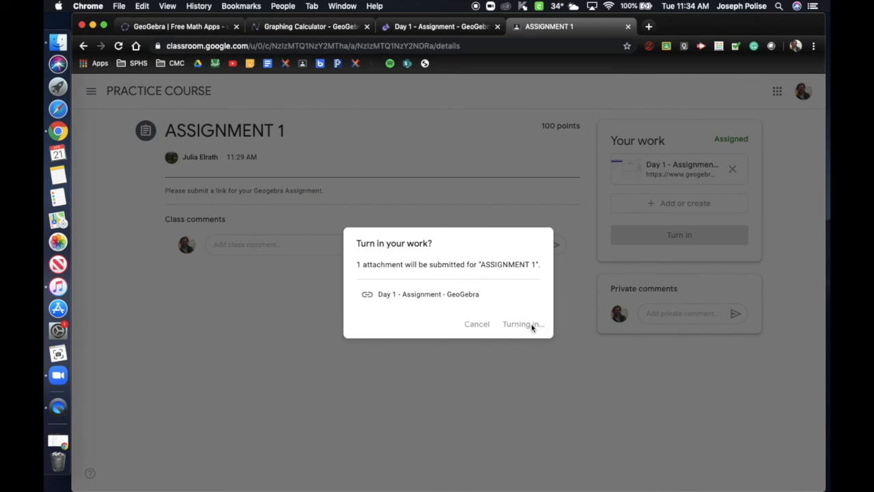